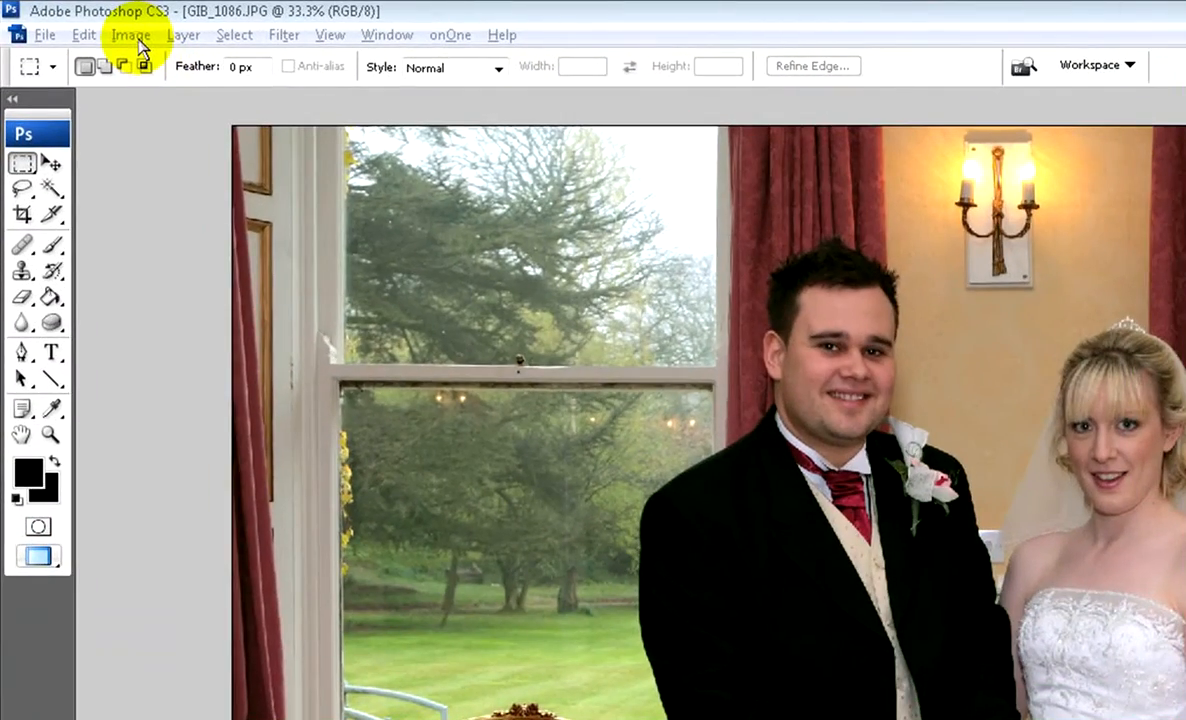
Step: Convert the photo to Grayscale mode, discarding its color information, and undo the conversion
left_click(131, 35)
mouse_move(212, 58)
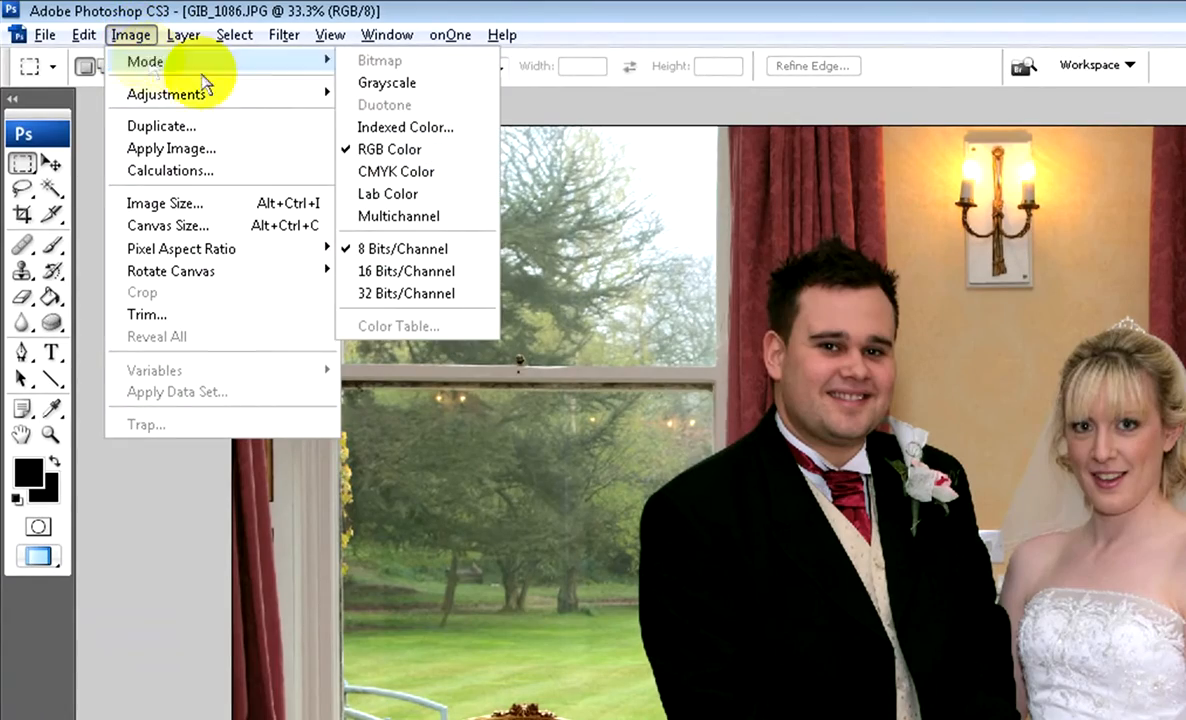
left_click(362, 80)
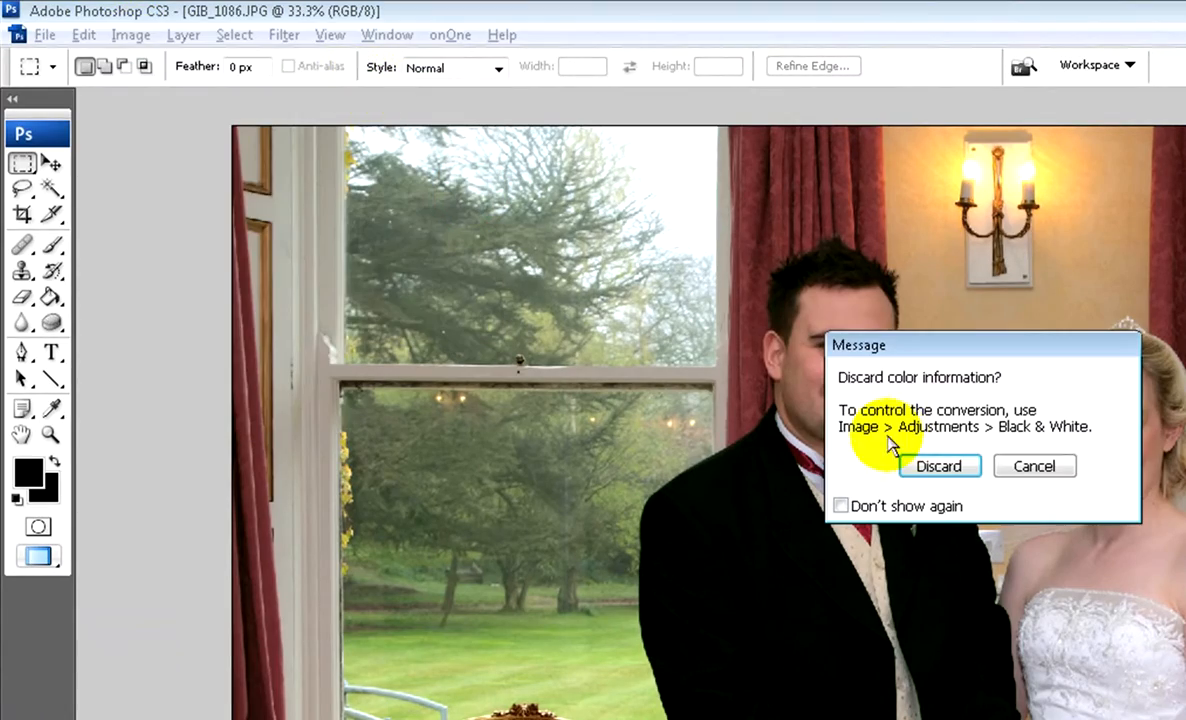
left_click(940, 468)
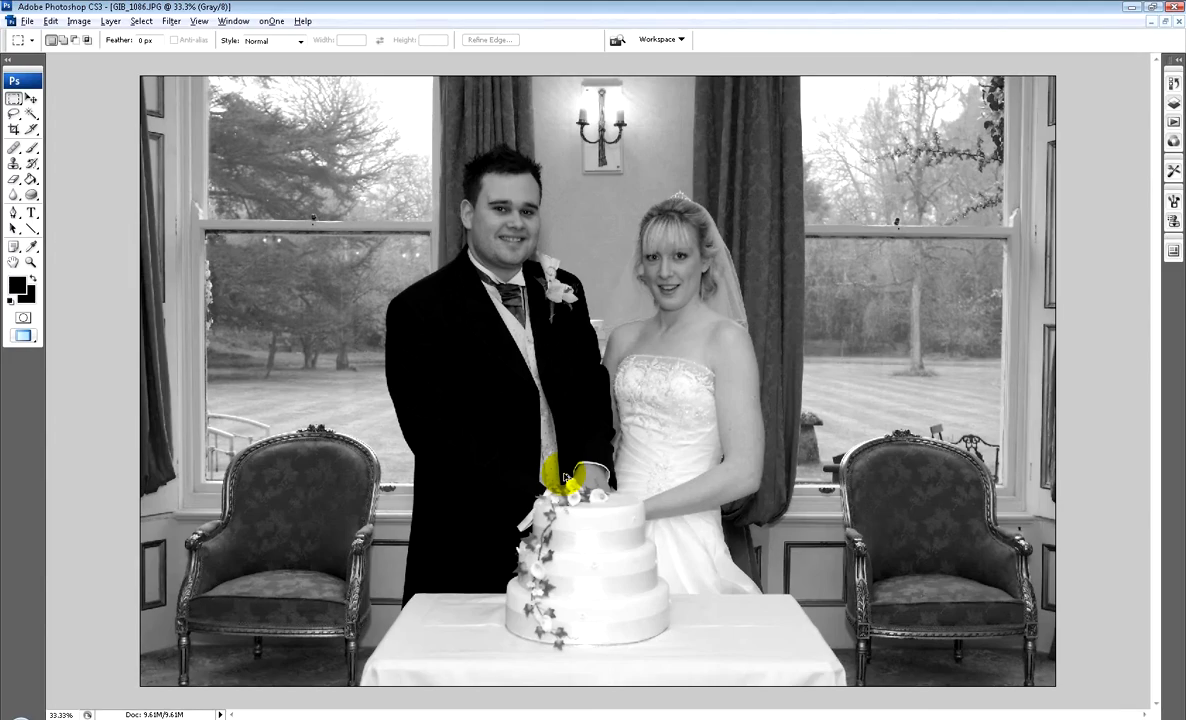
key("ctrl+z")
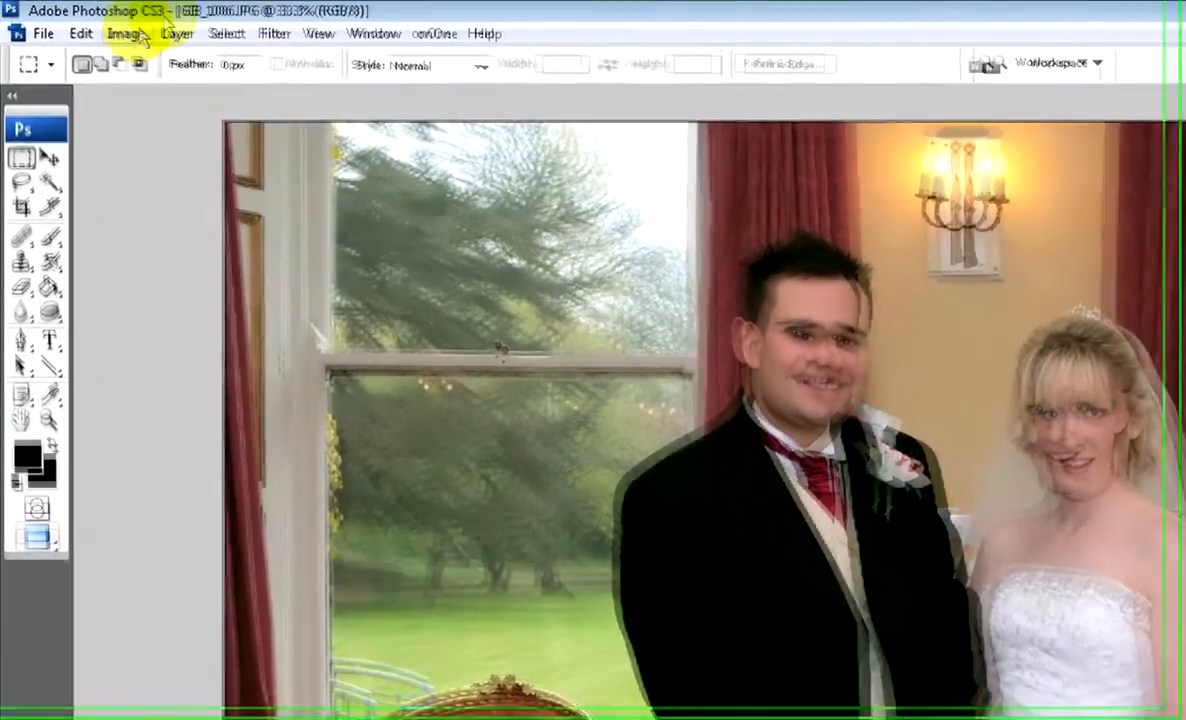
Step: Start a Channel Mixer adjustment on the photo and make its output monochrome
left_click(130, 34)
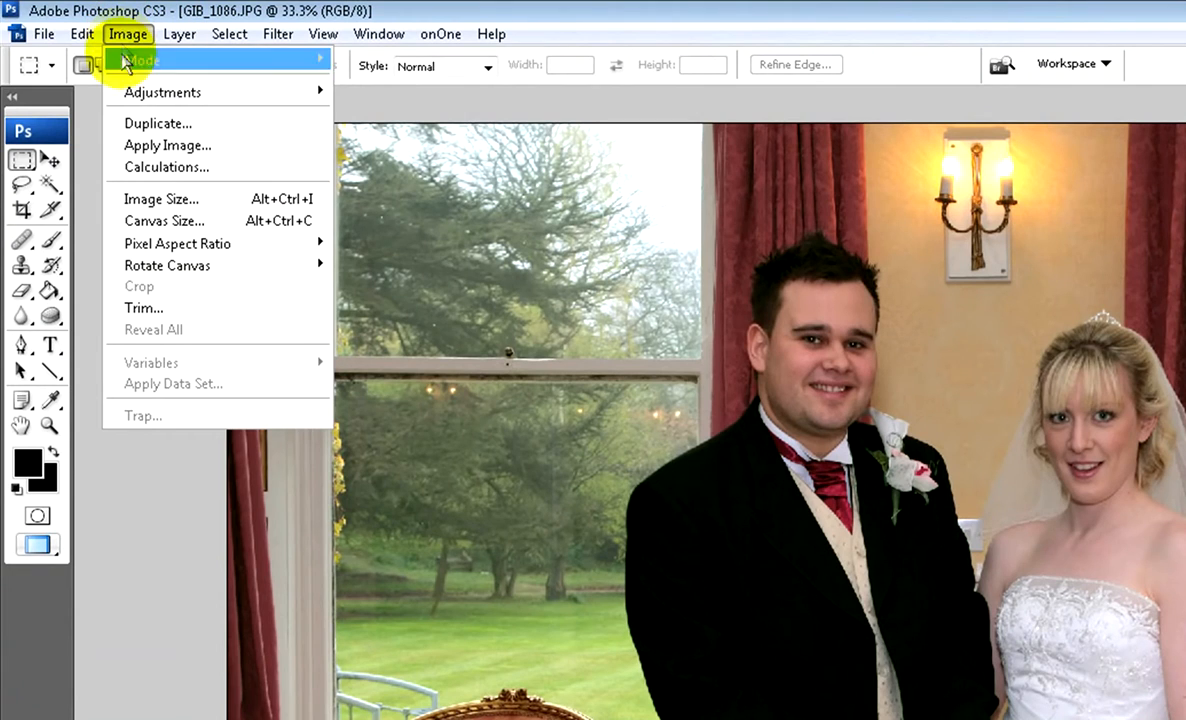
mouse_move(128, 92)
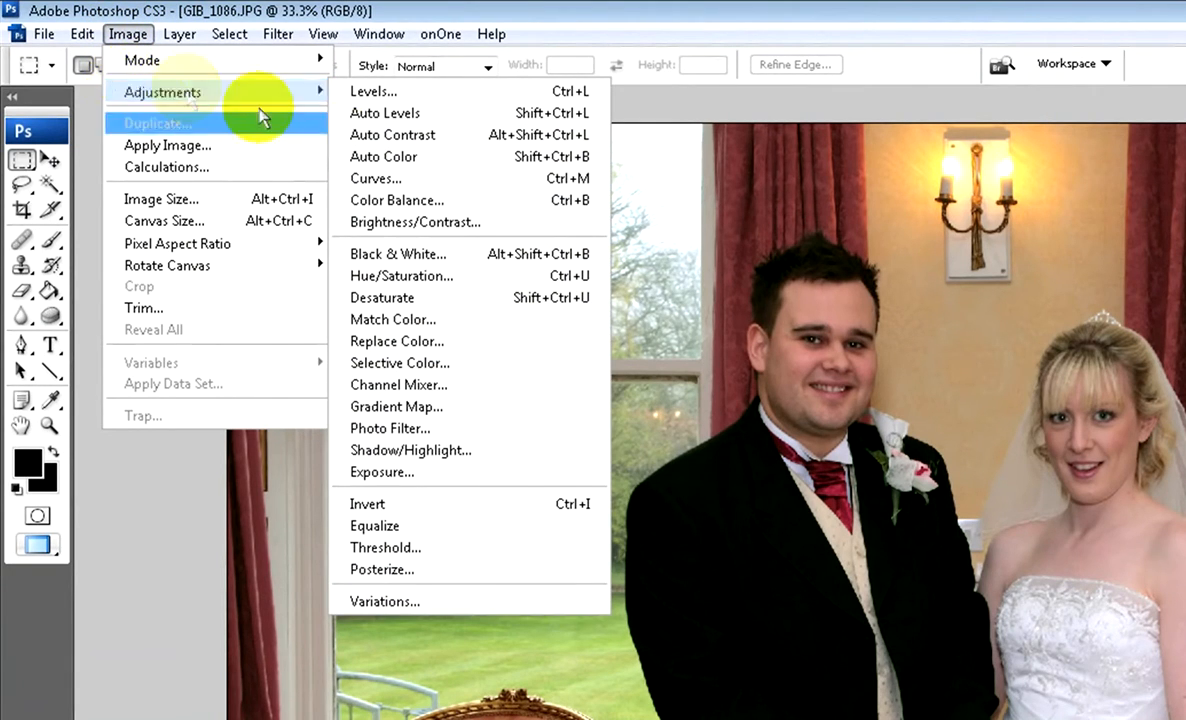
left_click(415, 384)
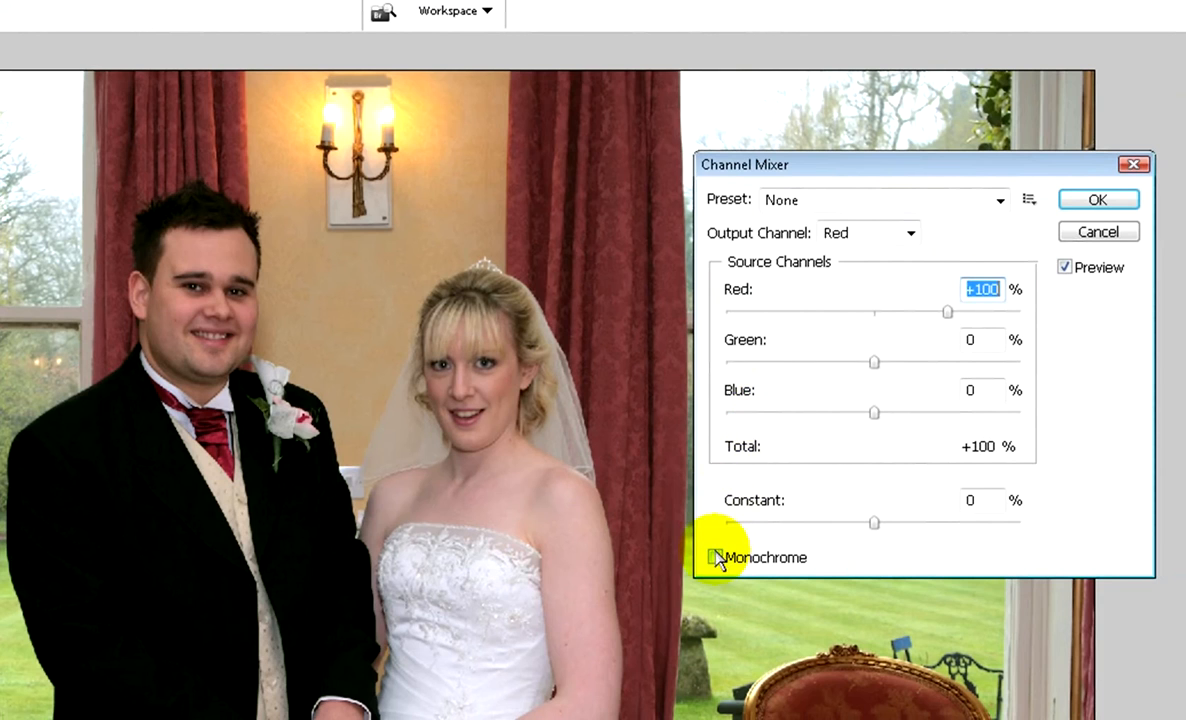
left_click(715, 558)
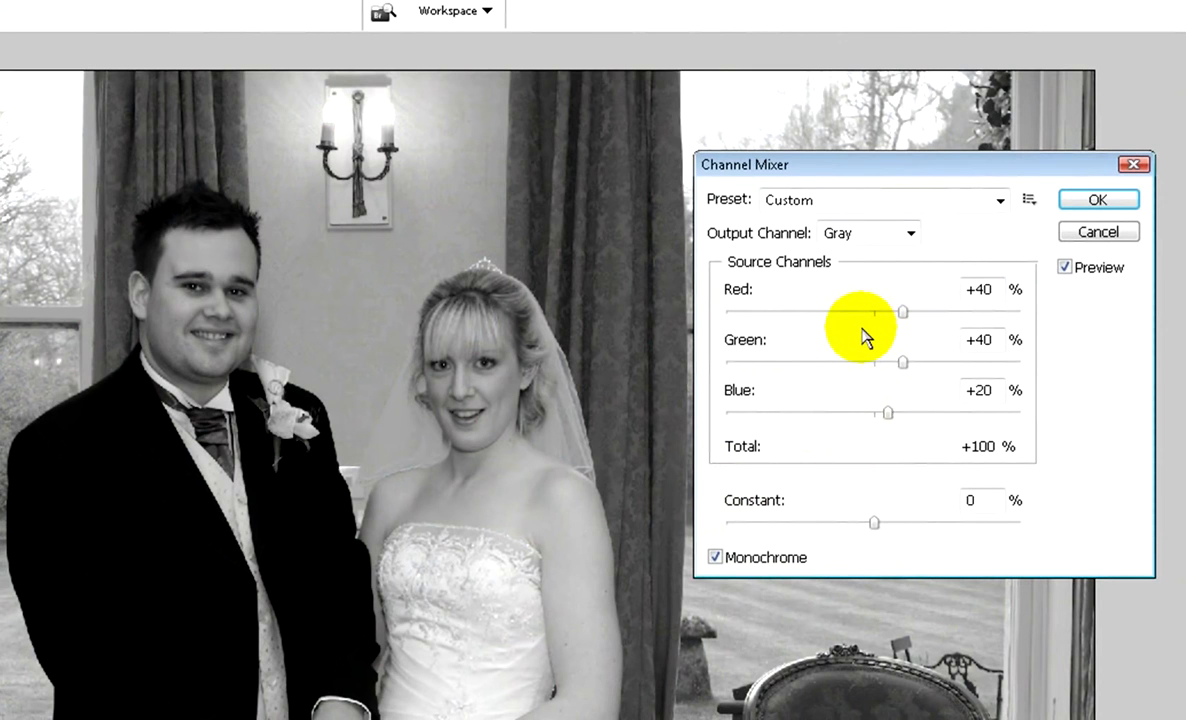
Step: Try a red-heavy monochrome mix with Red at +97%, Green at +7% and Blue at -4%
left_click_drag(903, 312, 904, 318)
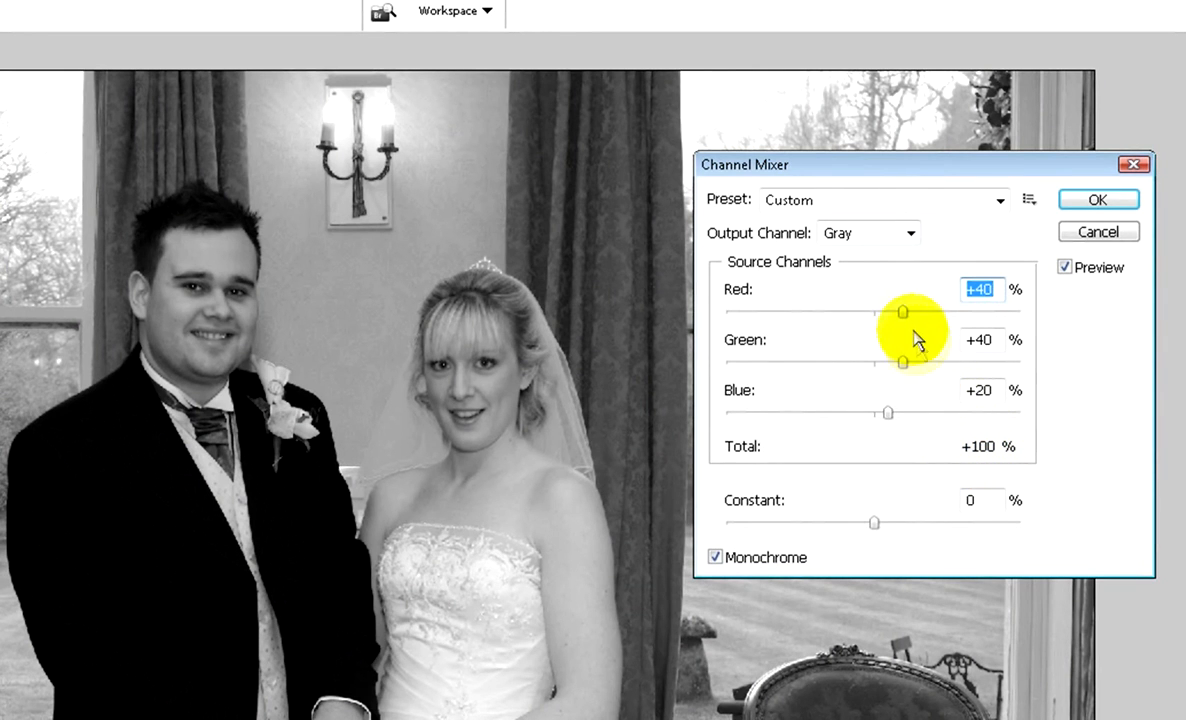
left_click_drag(905, 316, 947, 318)
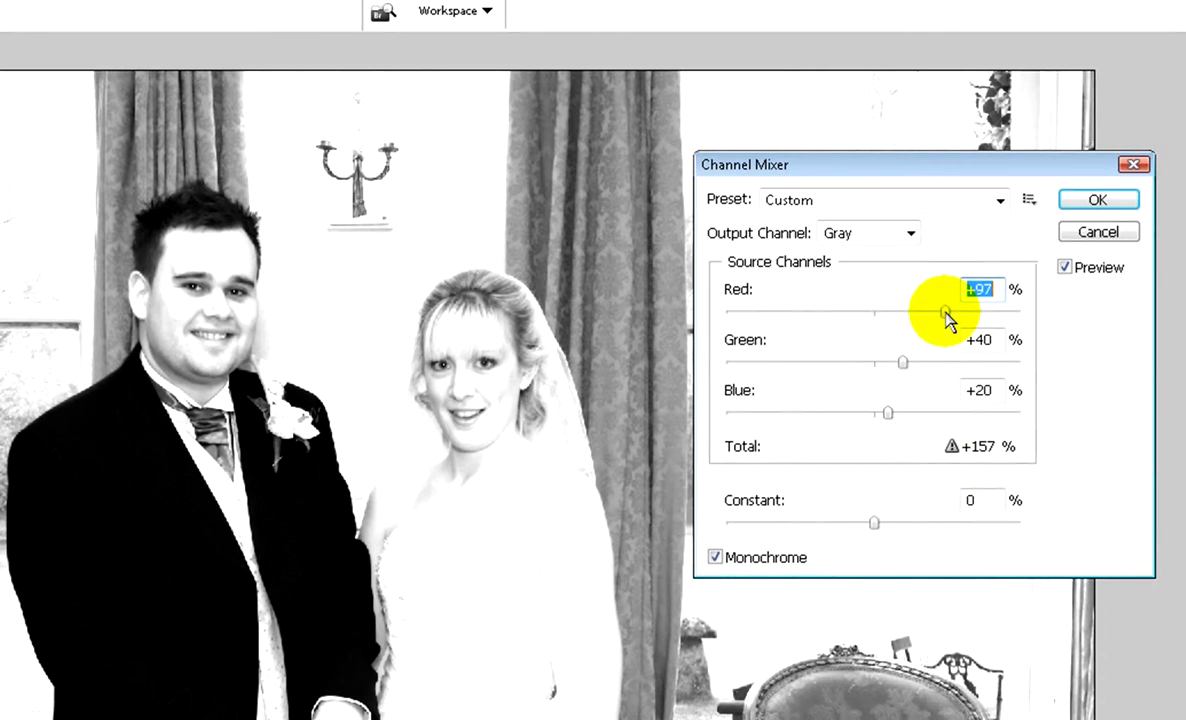
left_click_drag(903, 362, 877, 364)
left_click(887, 414)
left_click_drag(887, 414, 871, 414)
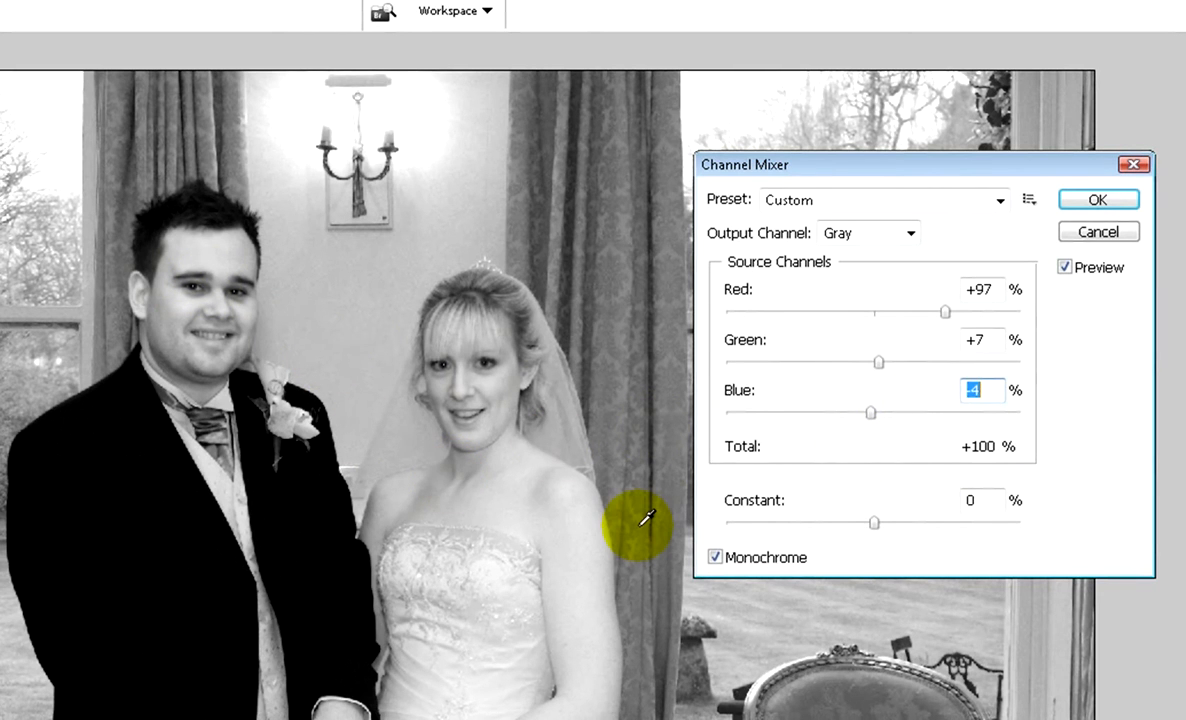
Step: Rebalance the monochrome mix to Red +29%, Green +33% and Blue +37%
left_click_drag(945, 312, 906, 312)
left_click_drag(879, 362, 899, 362)
left_click_drag(905, 312, 894, 312)
left_click_drag(876, 418, 901, 418)
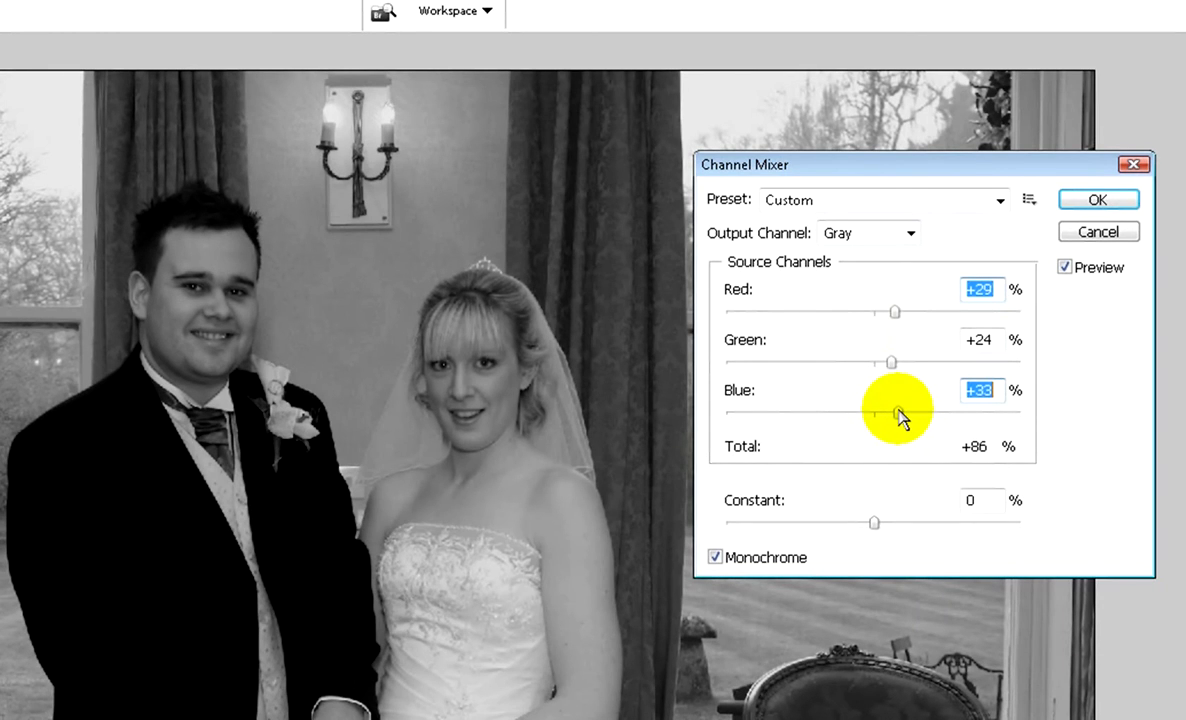
left_click_drag(900, 418, 903, 416)
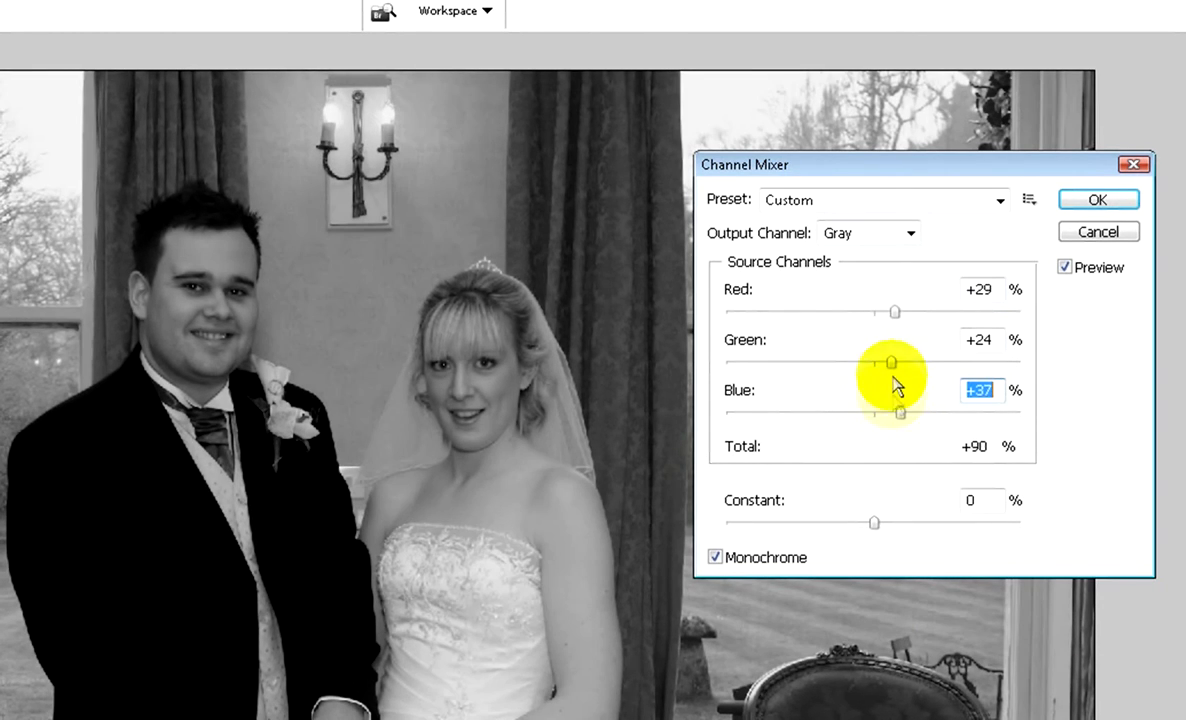
left_click_drag(889, 365, 900, 376)
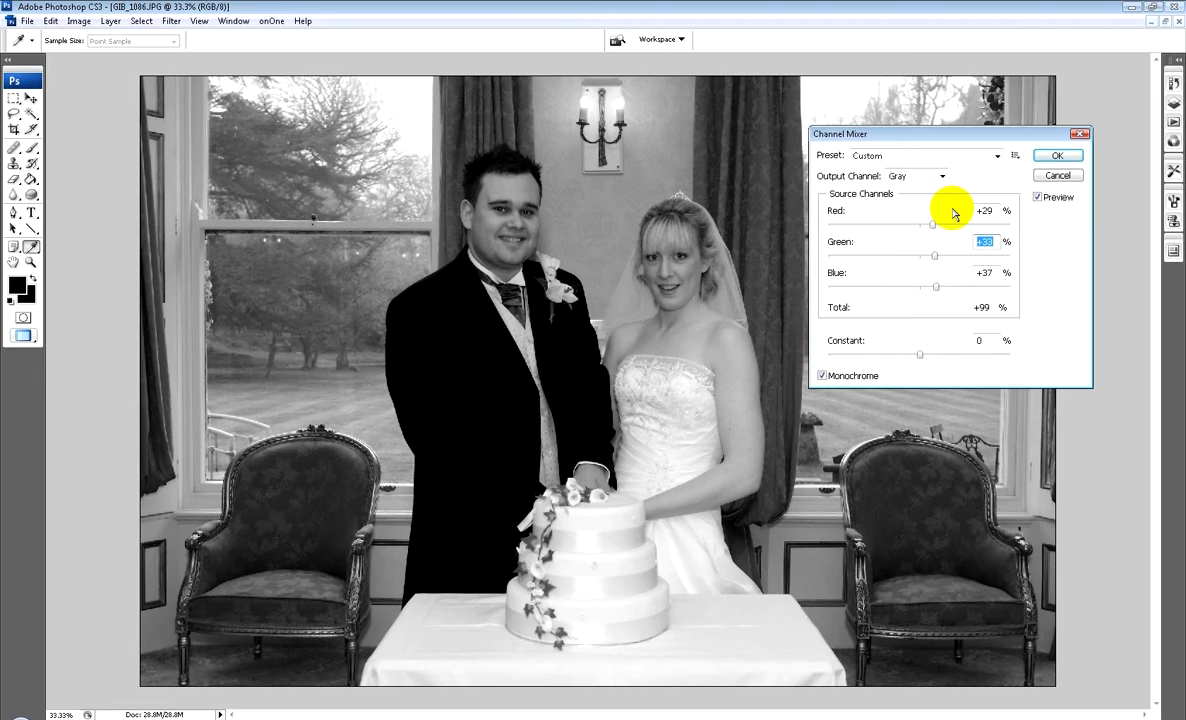
Step: Disable the monochrome option and cancel the Channel Mixer adjustment
left_click(822, 376)
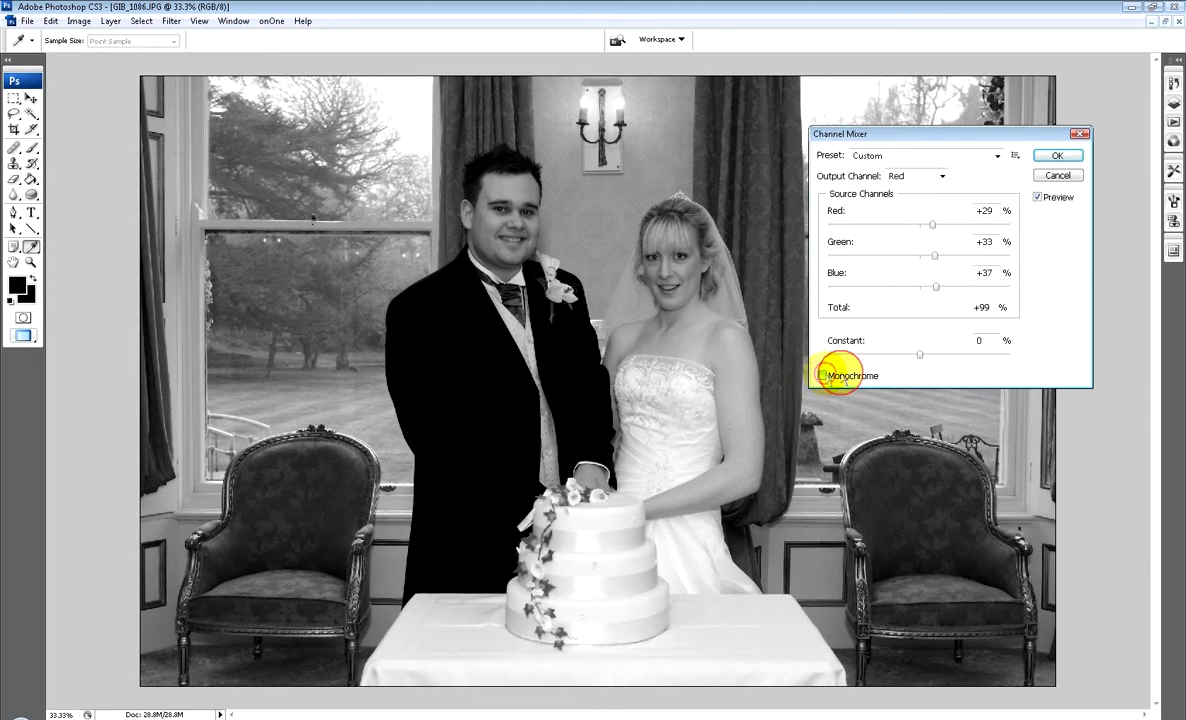
left_click(1058, 175)
key("m")
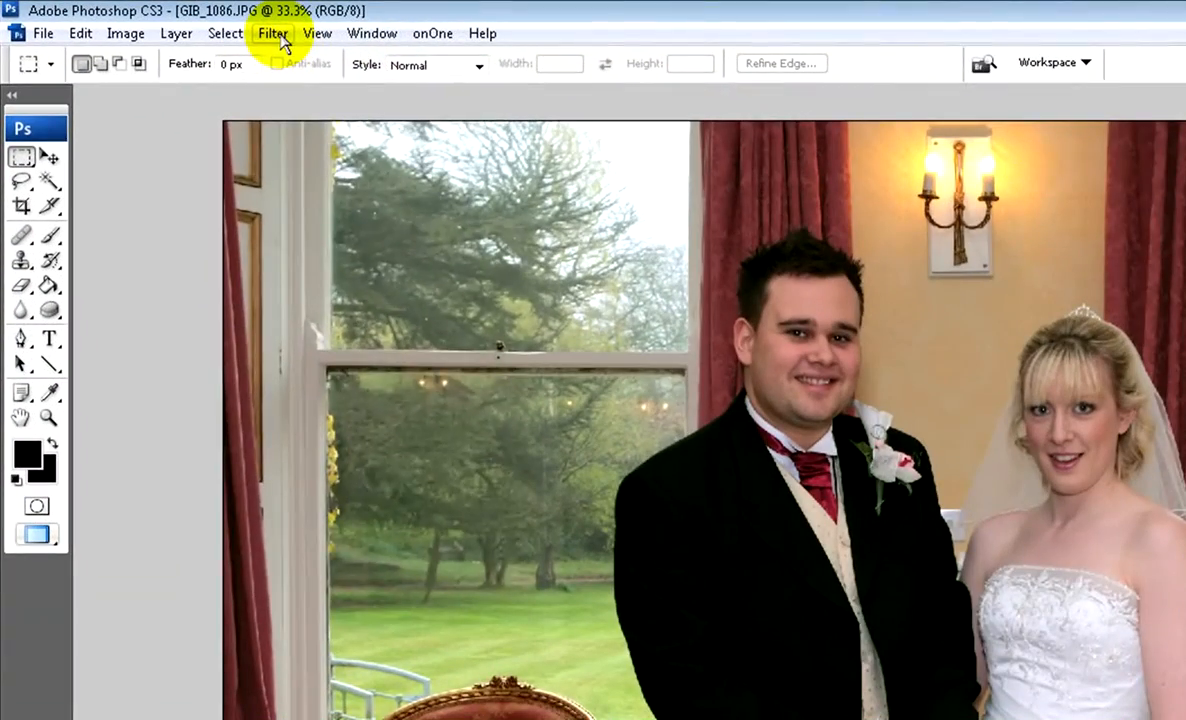
Step: Open the optikVerve Labs Virtual Photographer filter and turn off its photographic style
left_click(278, 38)
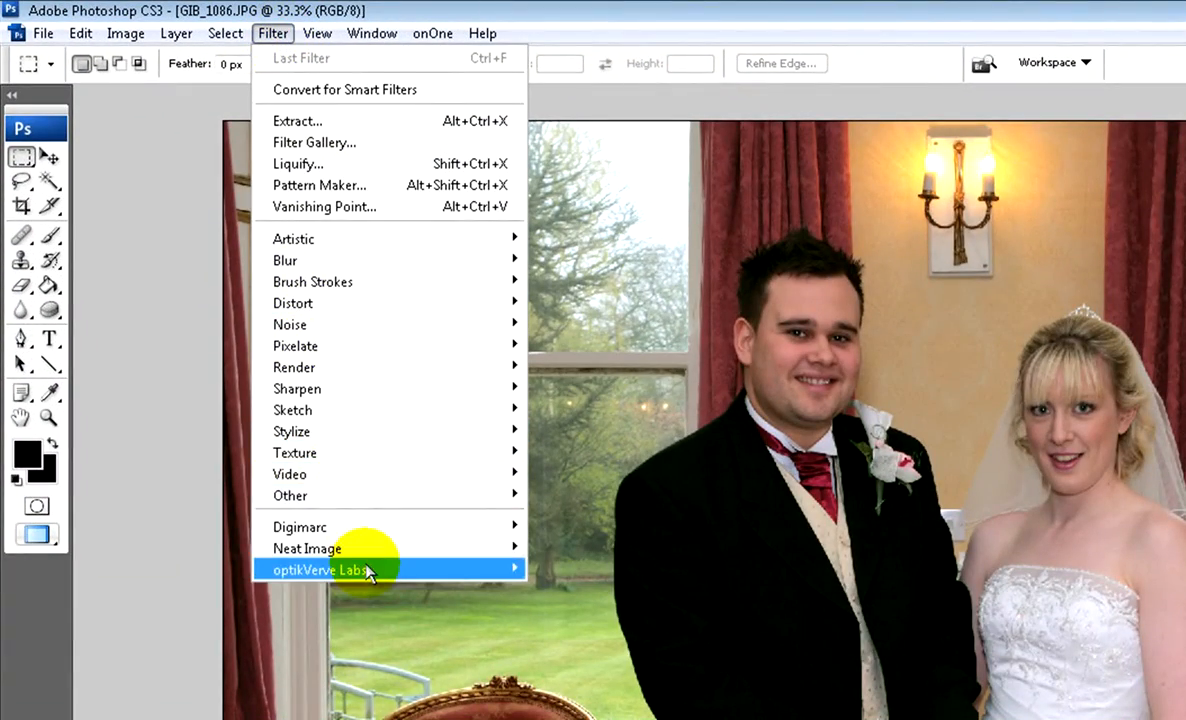
mouse_move(511, 569)
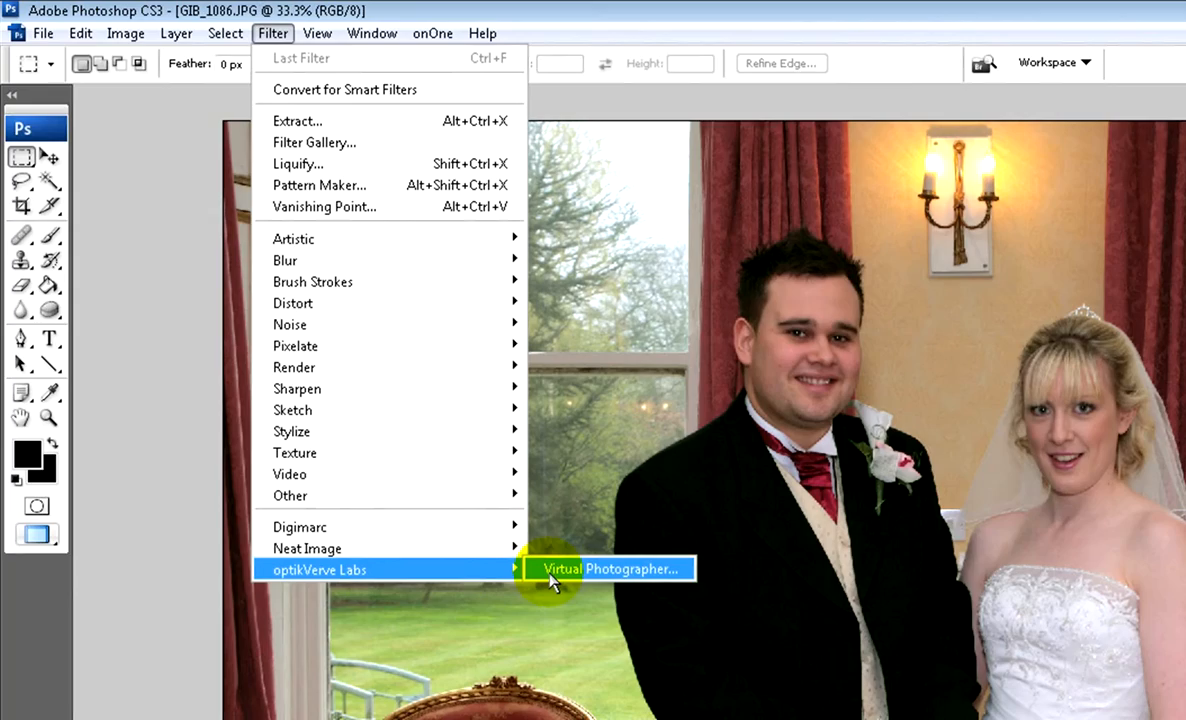
left_click(550, 578)
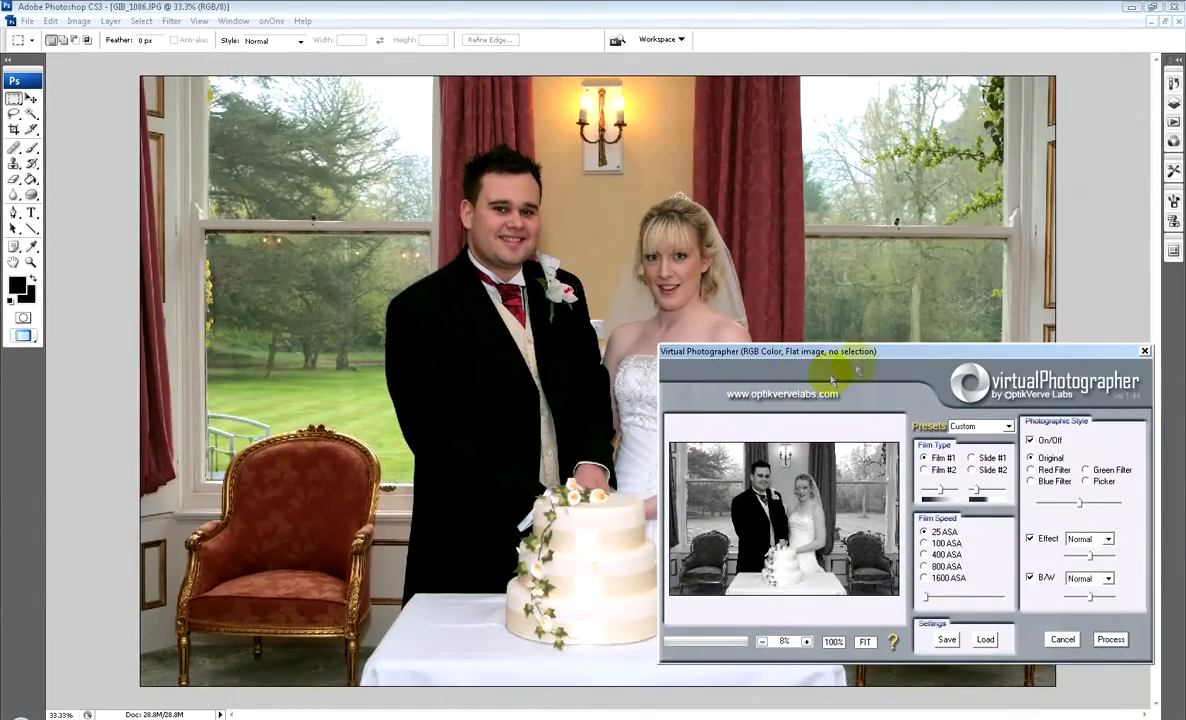
left_click_drag(878, 358, 887, 193)
left_click(1028, 286)
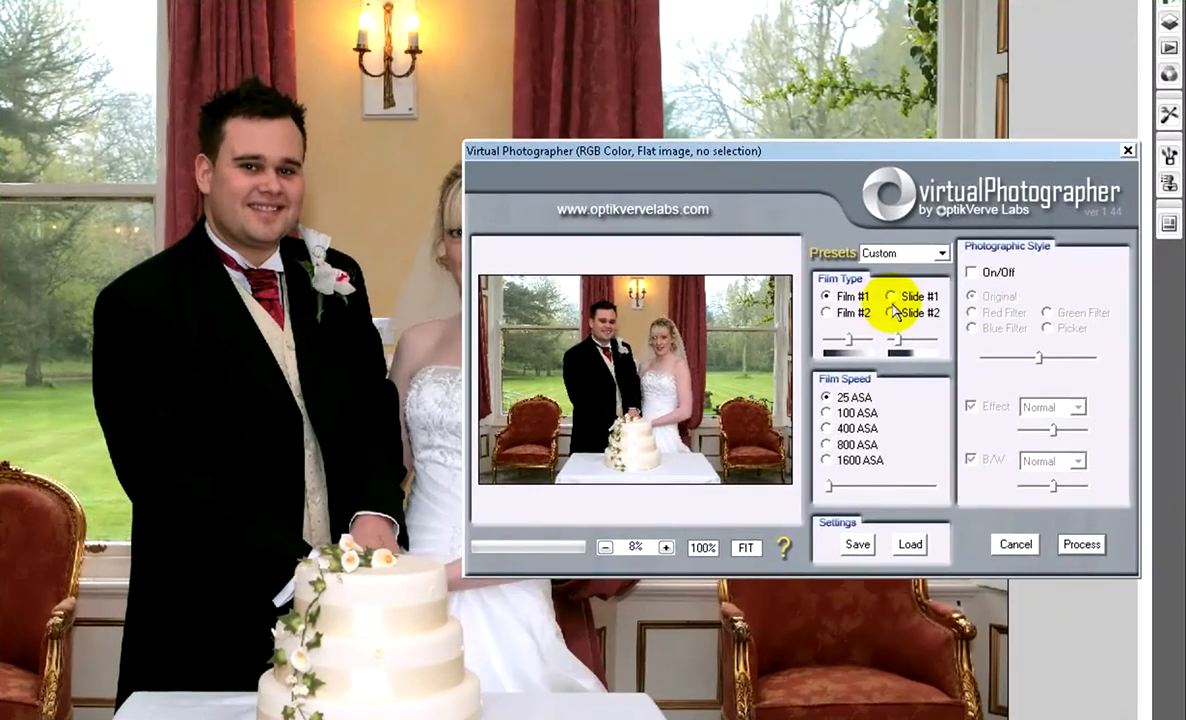
Step: Try the 1600 and 25 ASA film speeds in Virtual Photographer, and settle on 100 ASA
left_click(940, 254)
left_click(932, 252)
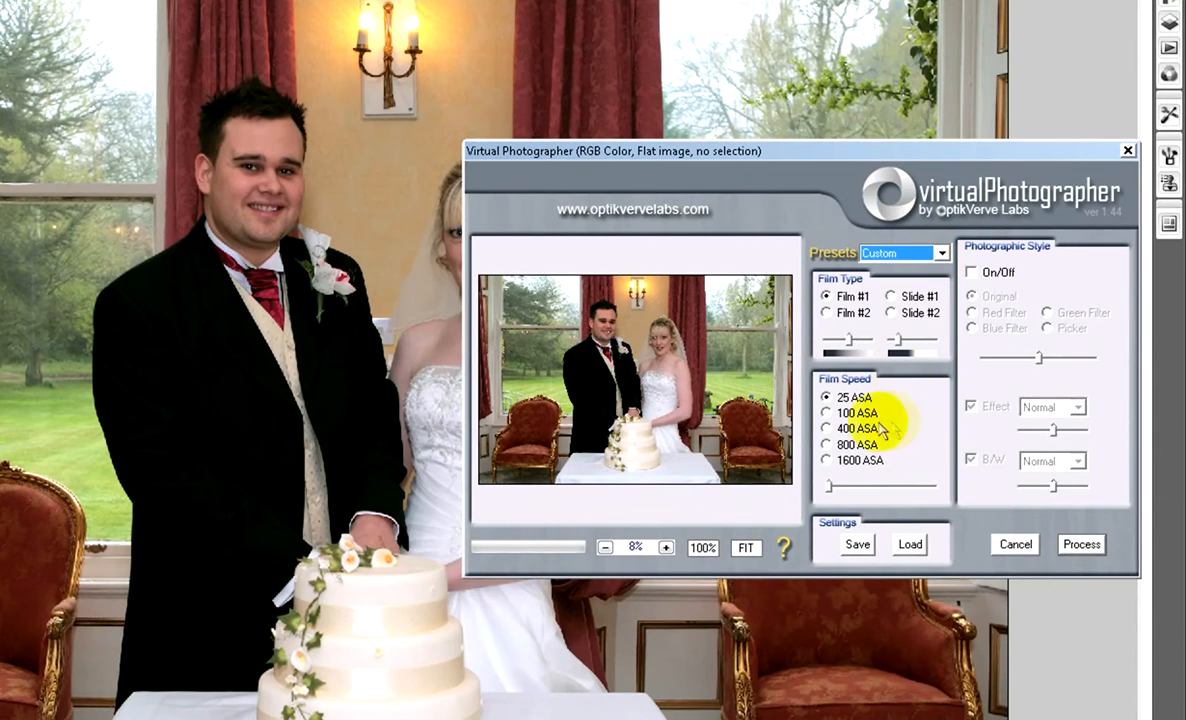
left_click(826, 460)
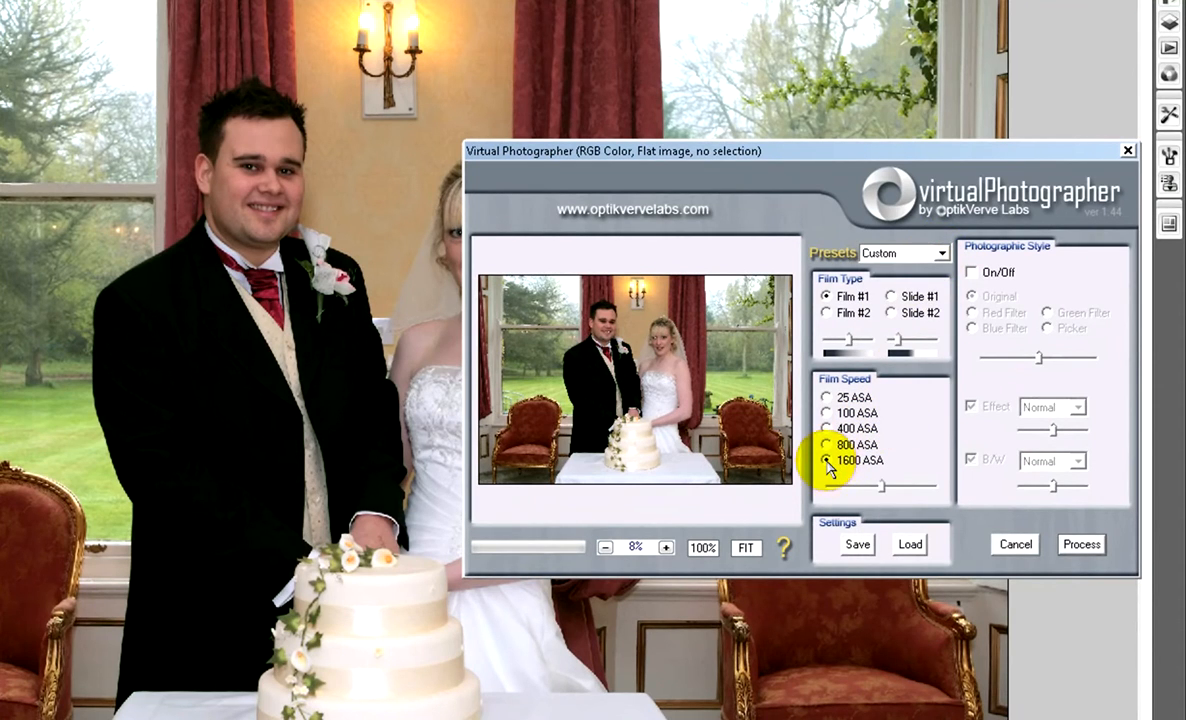
left_click(826, 397)
left_click(826, 413)
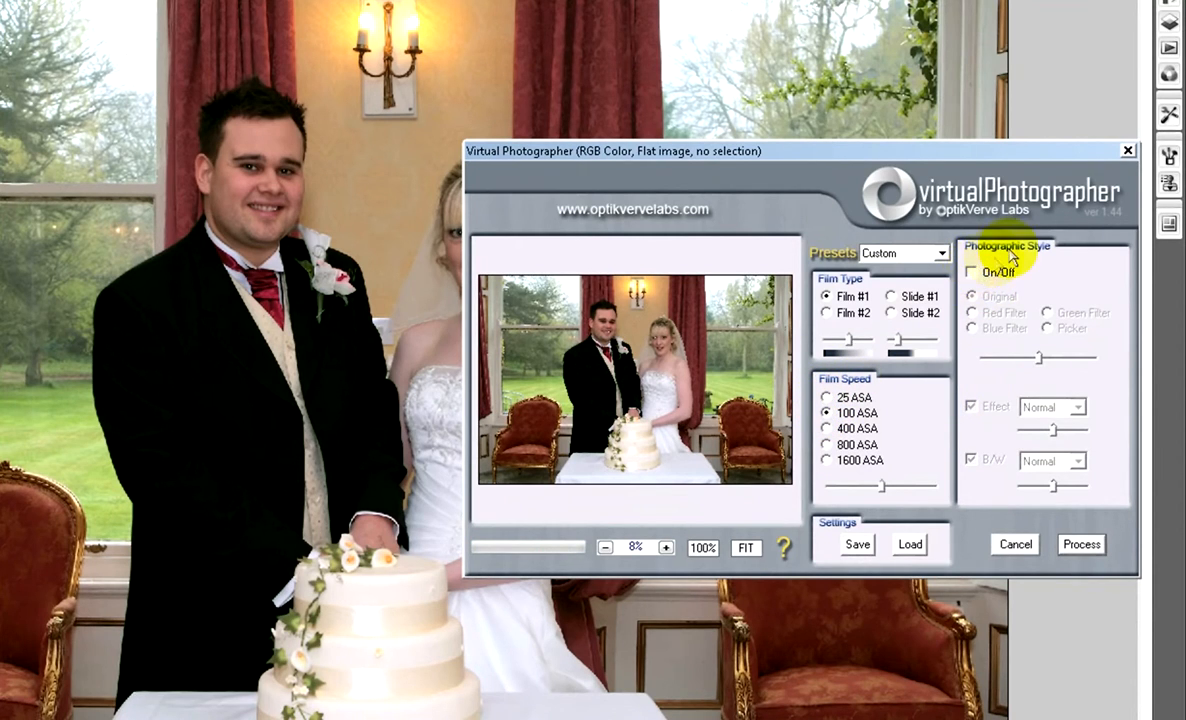
Step: Enable the photographic style with Effect off and B/W on
left_click(971, 272)
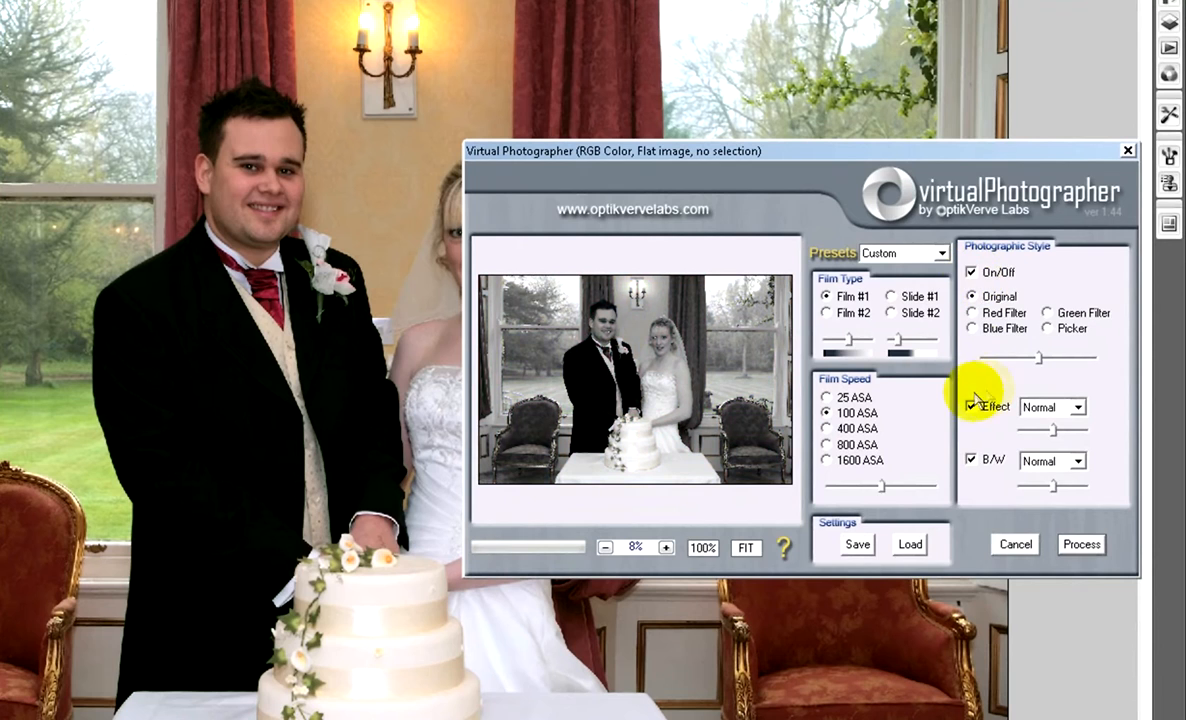
left_click(971, 460)
left_click(971, 406)
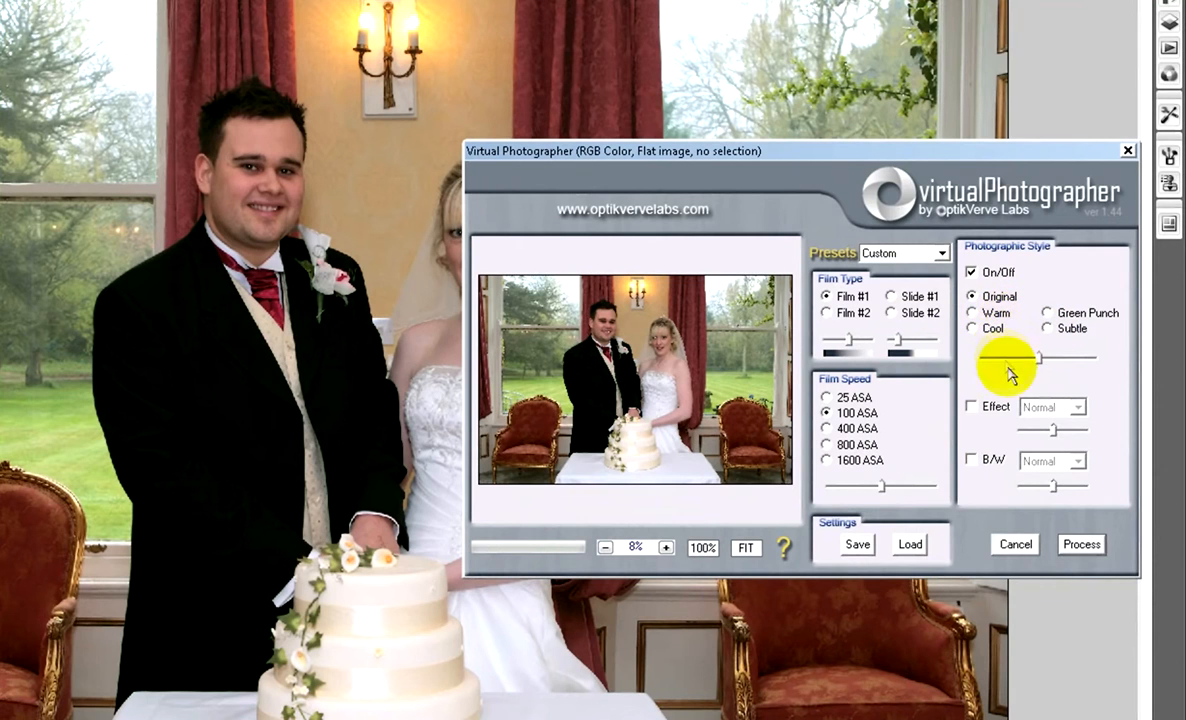
left_click(971, 460)
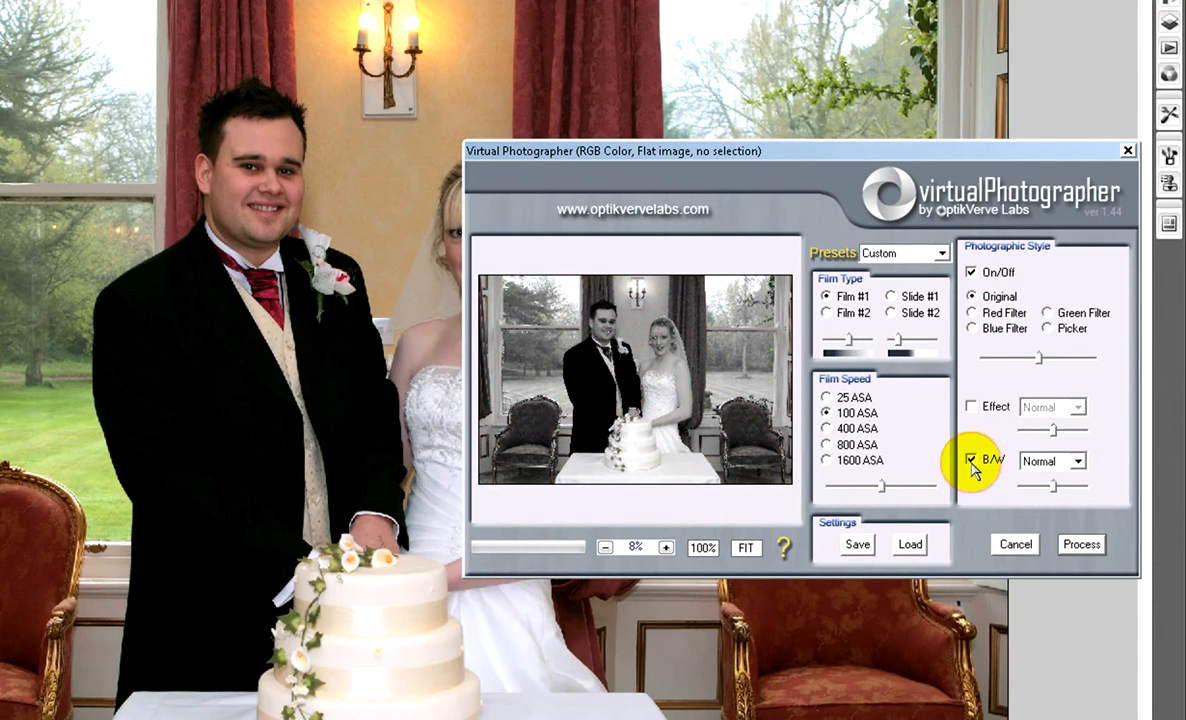
Step: Process the photo with the black-and-white filter settings, inspect it at different magnifications, and undo the filter
left_click(638, 333)
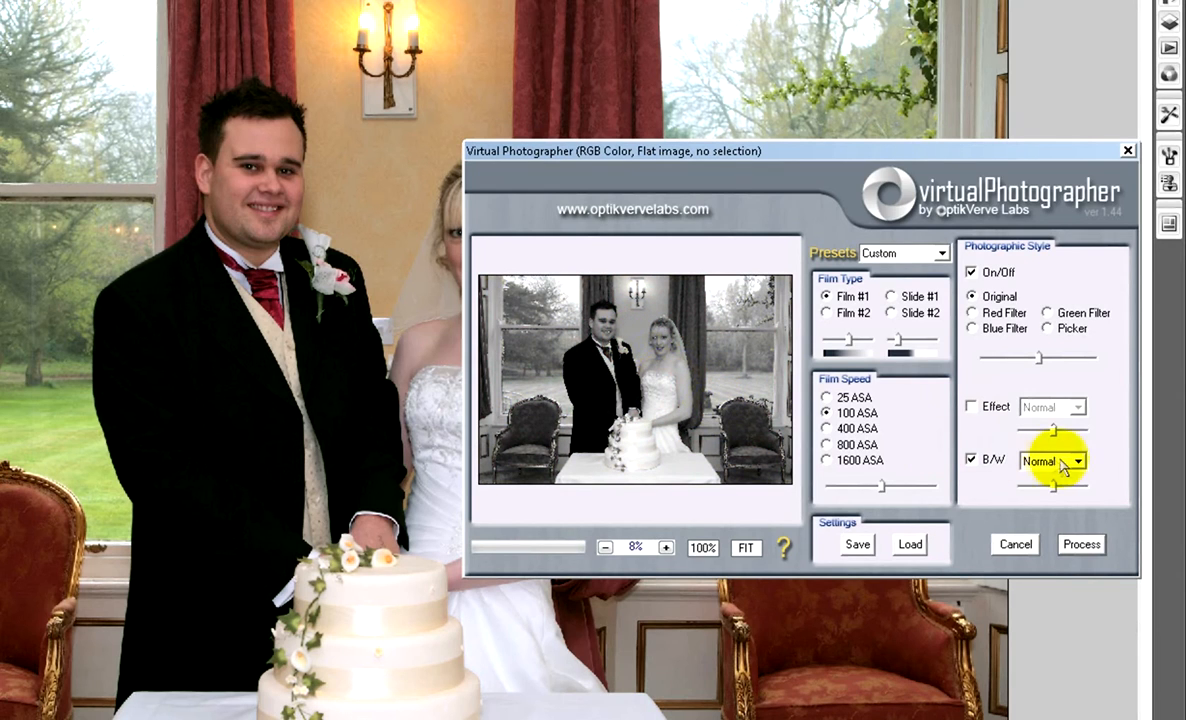
left_click(1068, 550)
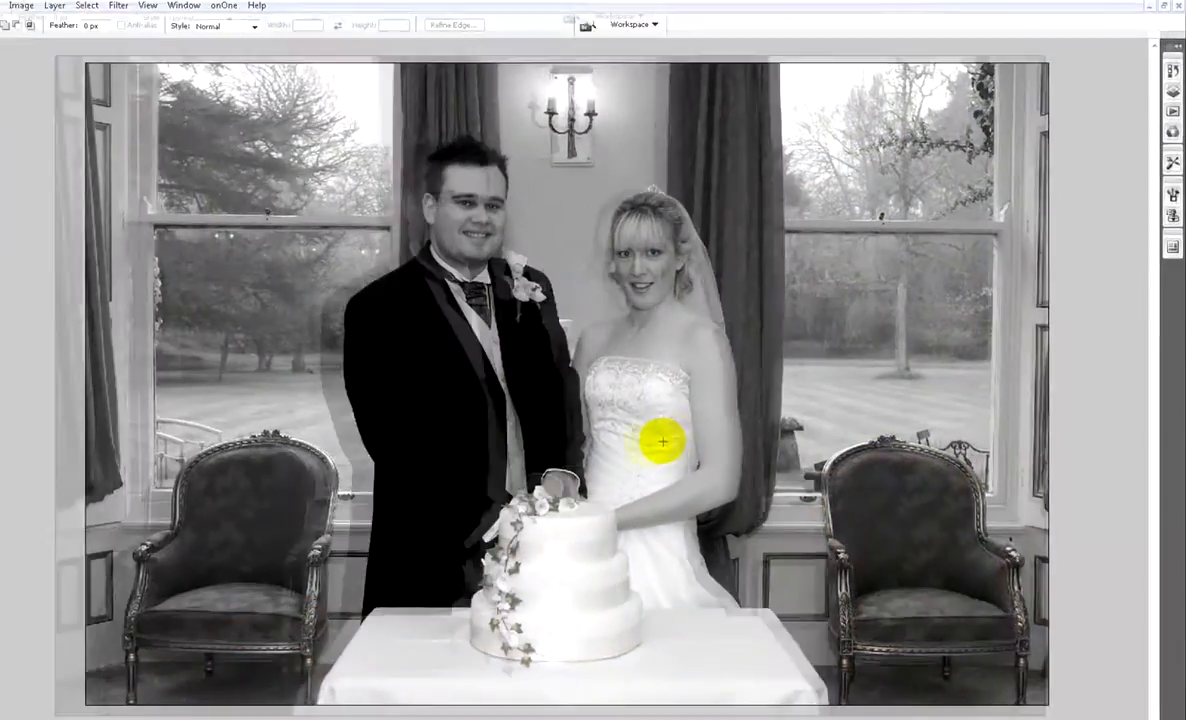
scroll(680, 402, "down", 2)
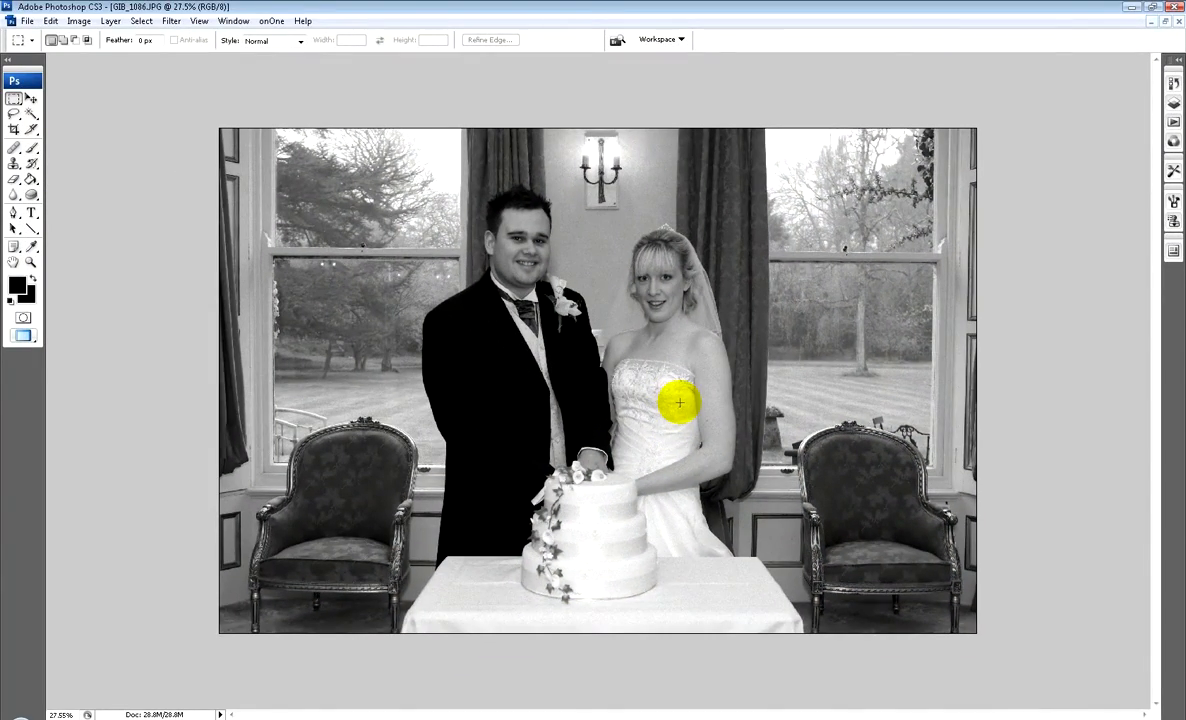
scroll(680, 402, "up", 1)
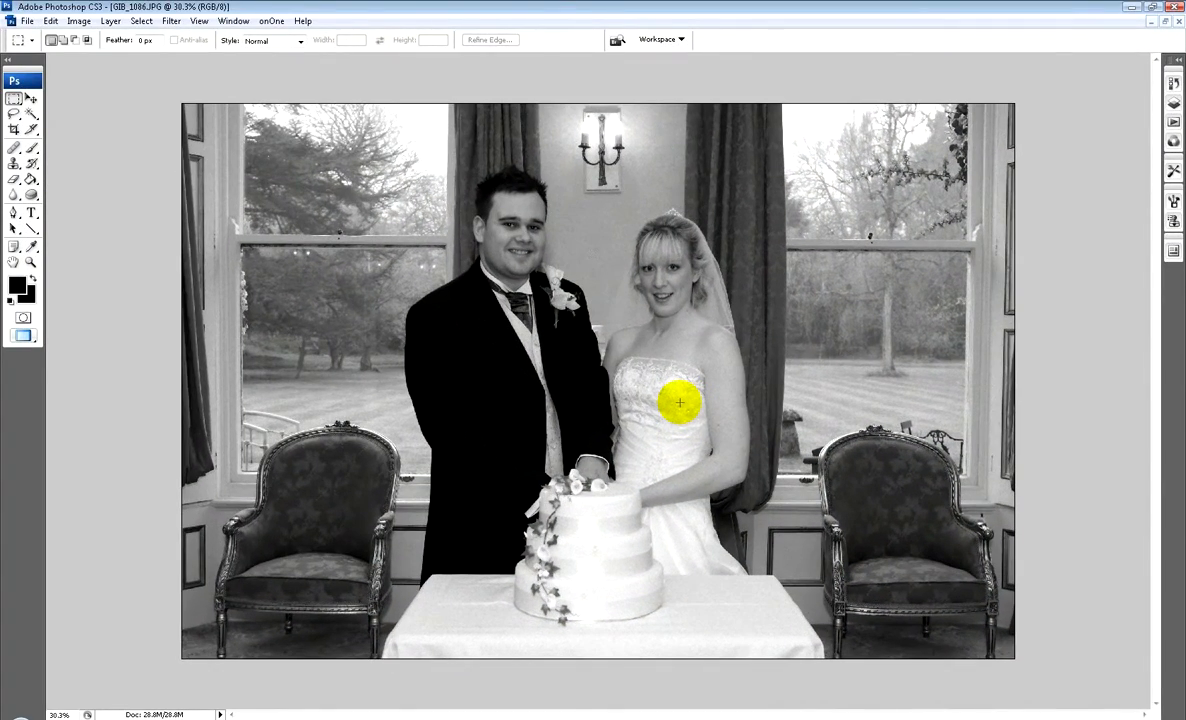
scroll(680, 402, "up", 3)
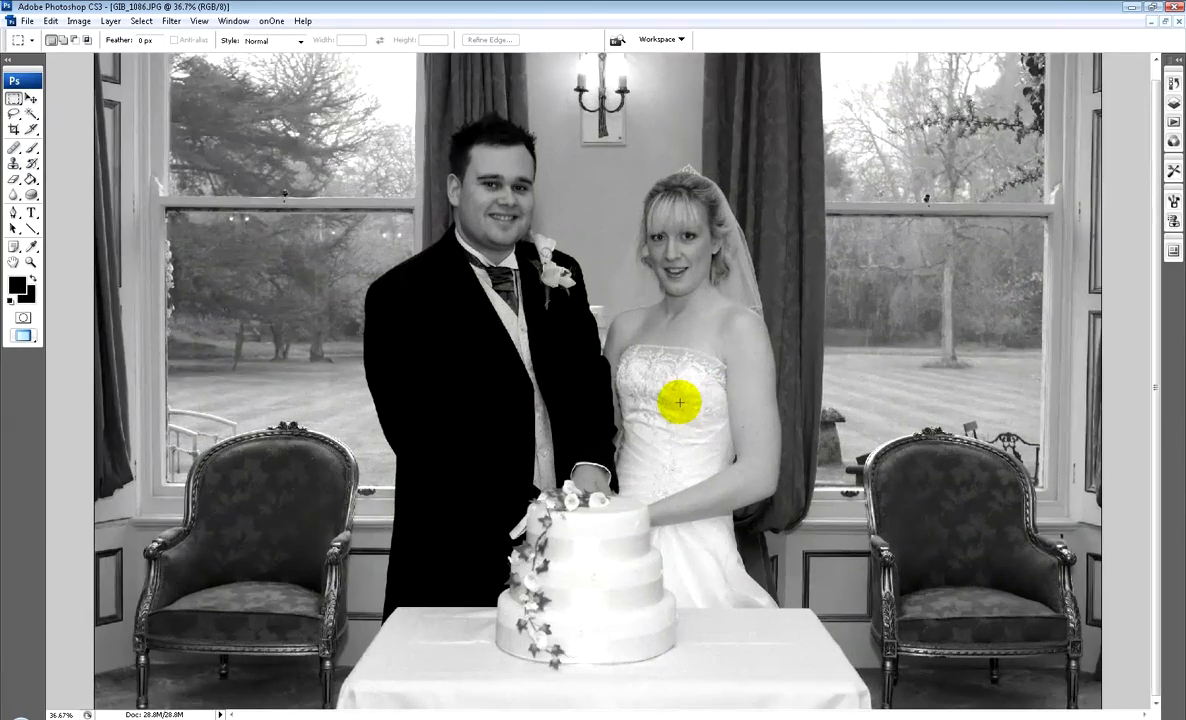
scroll(680, 402, "down", 3)
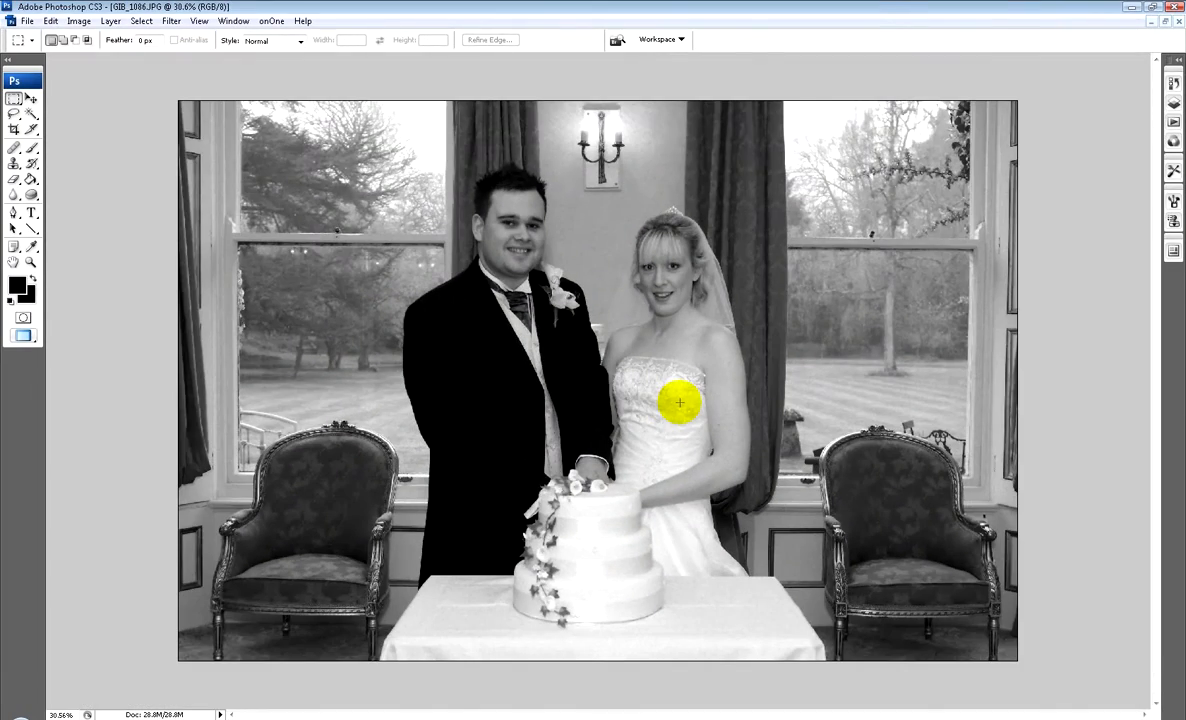
scroll(680, 402, "up", 1)
key("ctrl+z")
Step: Reopen the optikVerve Labs Virtual Photographer filter and set the B/W tone to Antique
left_click(171, 21)
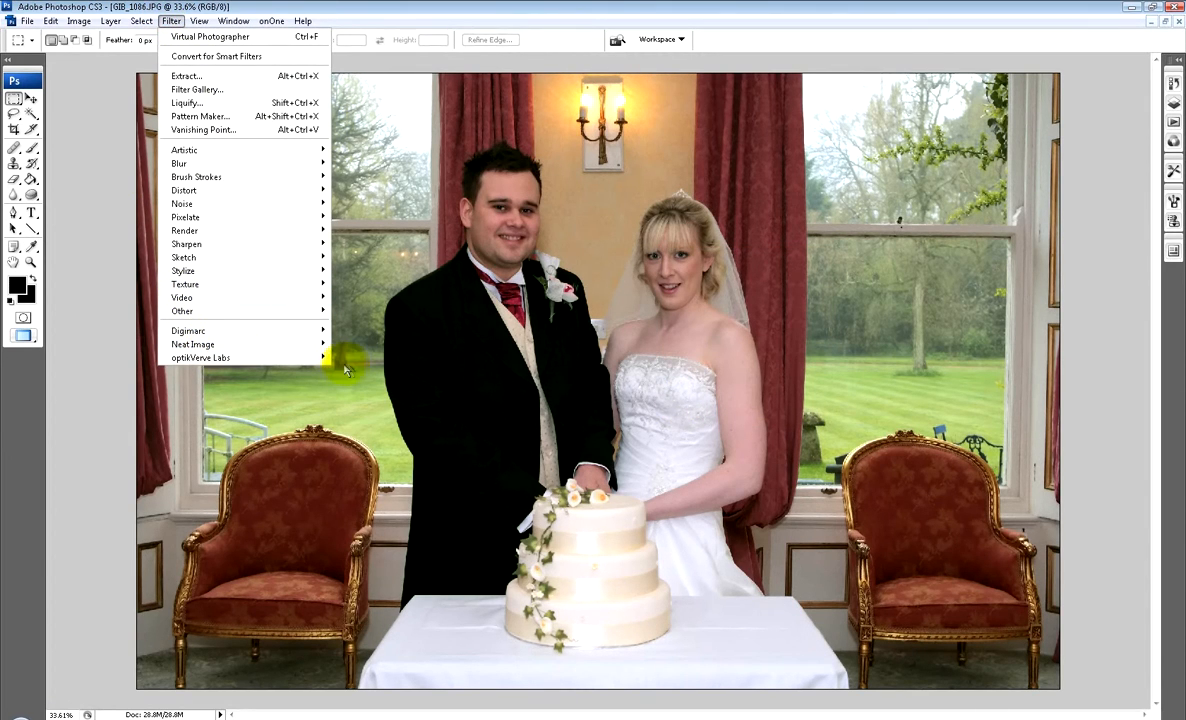
left_click(344, 360)
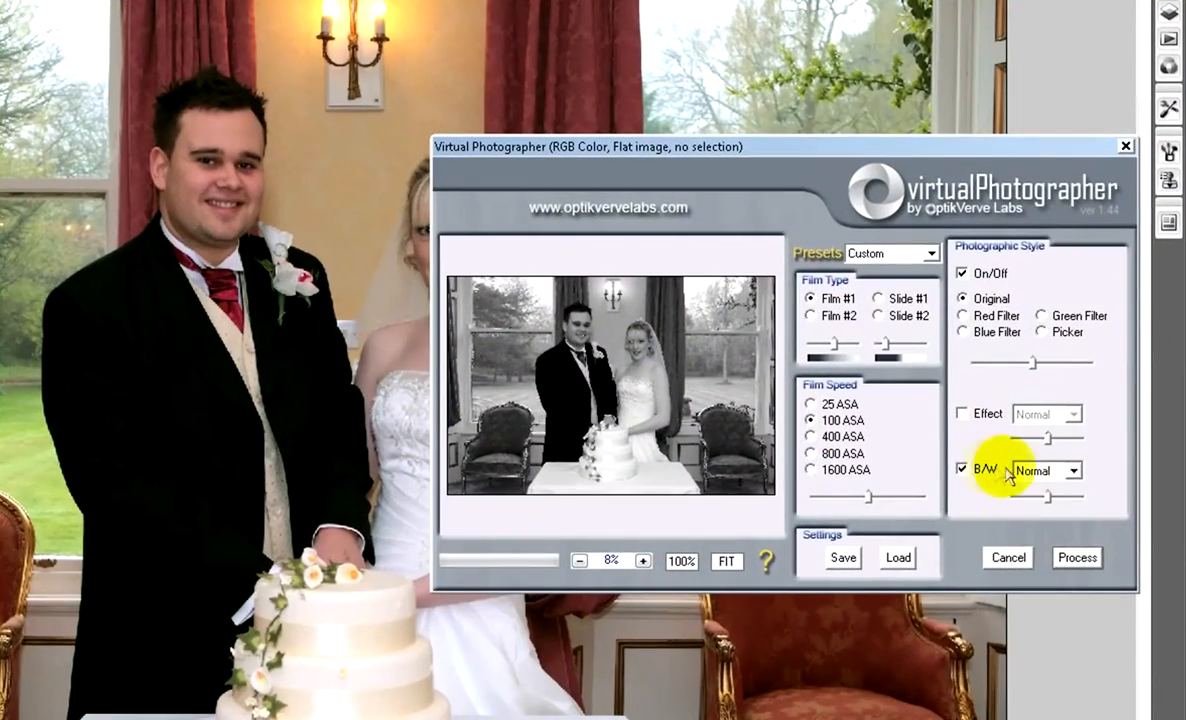
left_click(1100, 423)
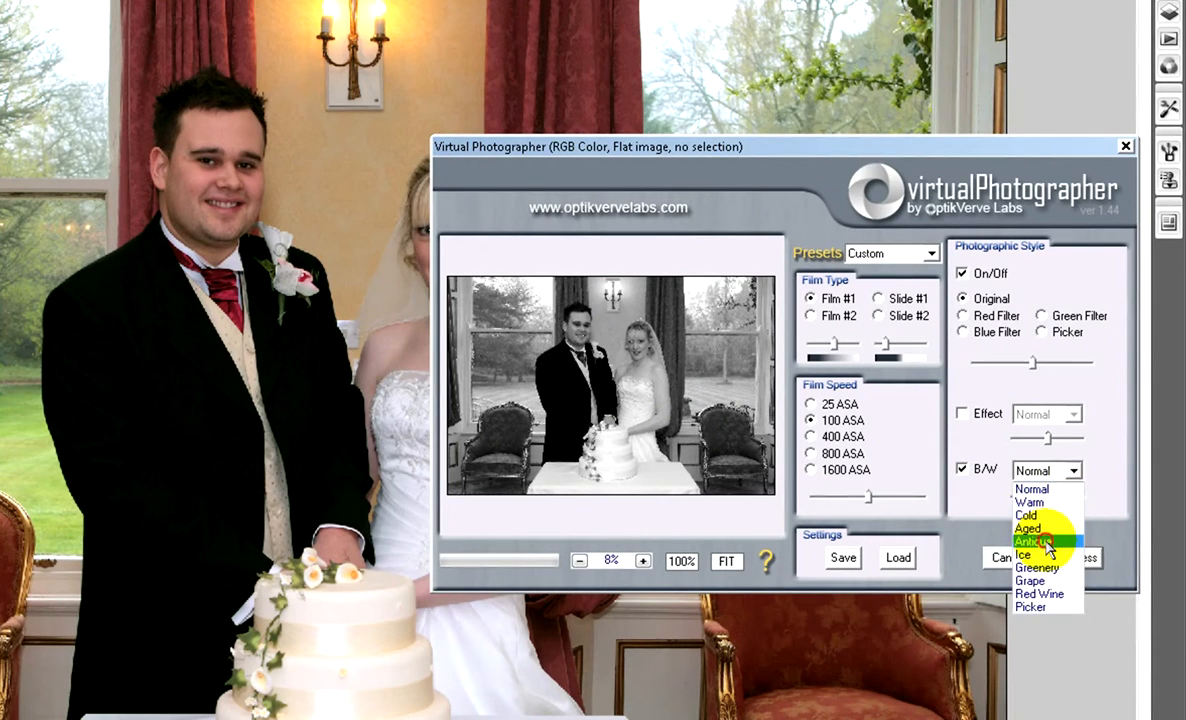
left_click(1047, 541)
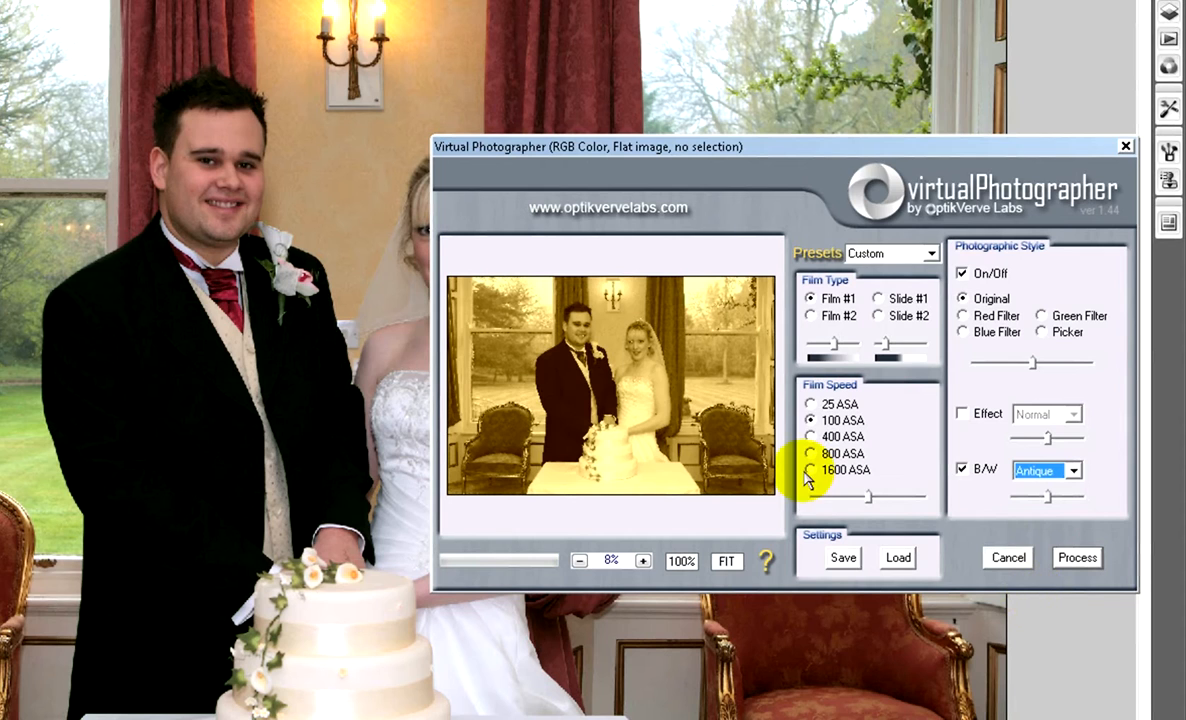
left_click(607, 376)
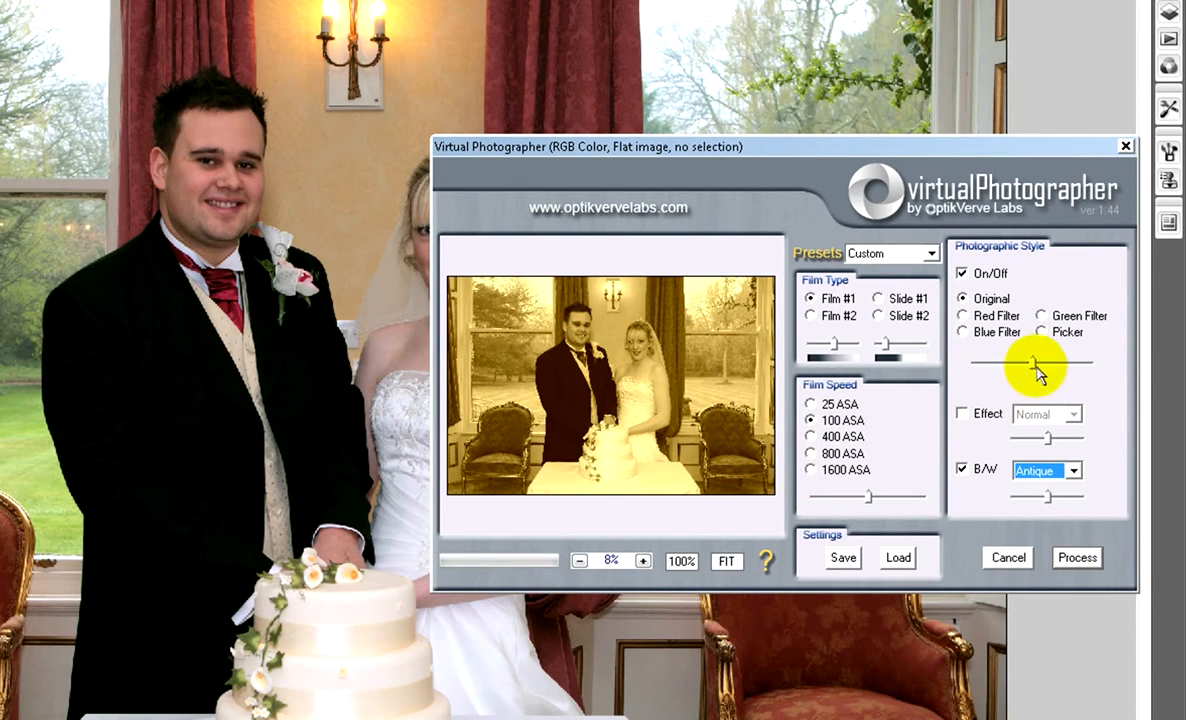
Step: Try a weaker Antique tone strength, process the photo with the filter, and undo it
mouse_move(1033, 362)
left_mouse_down()
mouse_move(977, 366)
mouse_move(1029, 365)
left_mouse_up()
left_click_drag(1044, 500, 1019, 504)
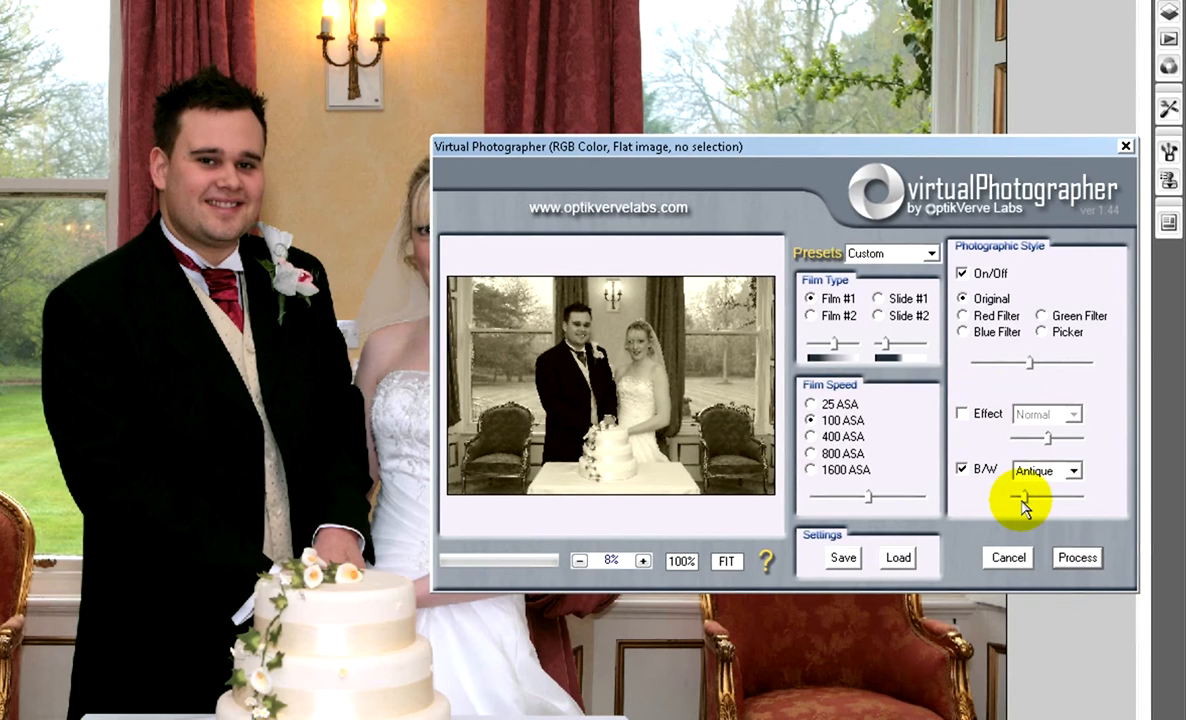
left_click(1040, 471)
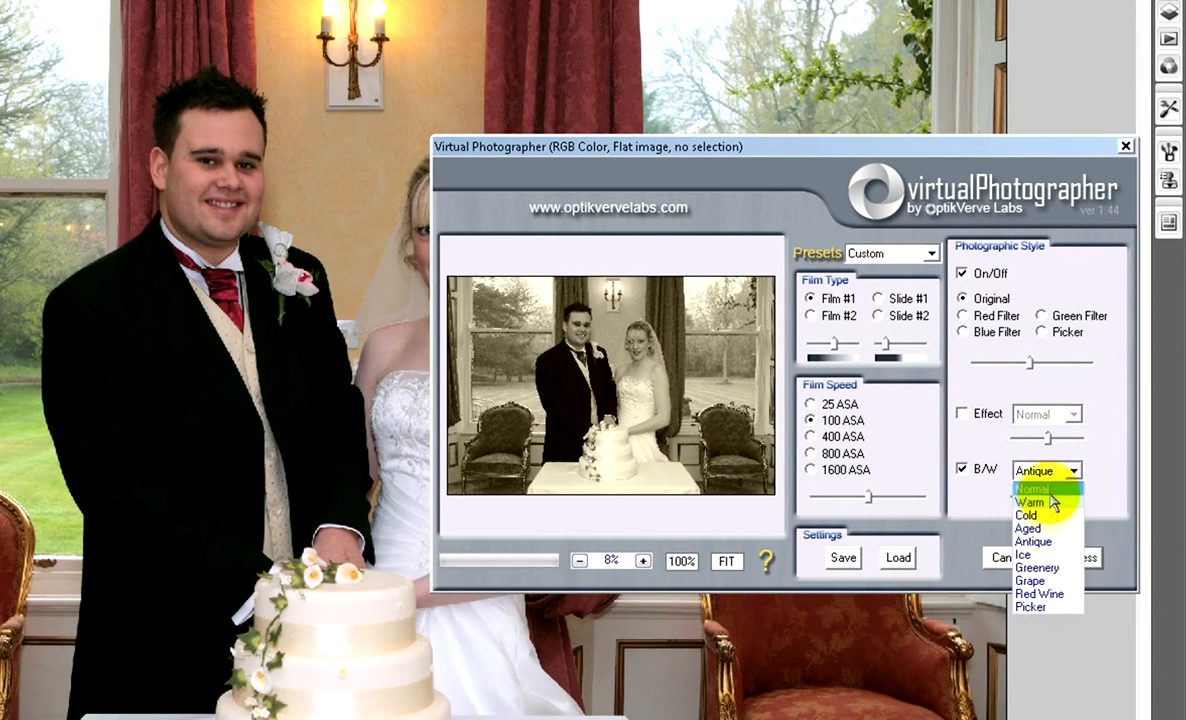
left_click(1072, 471)
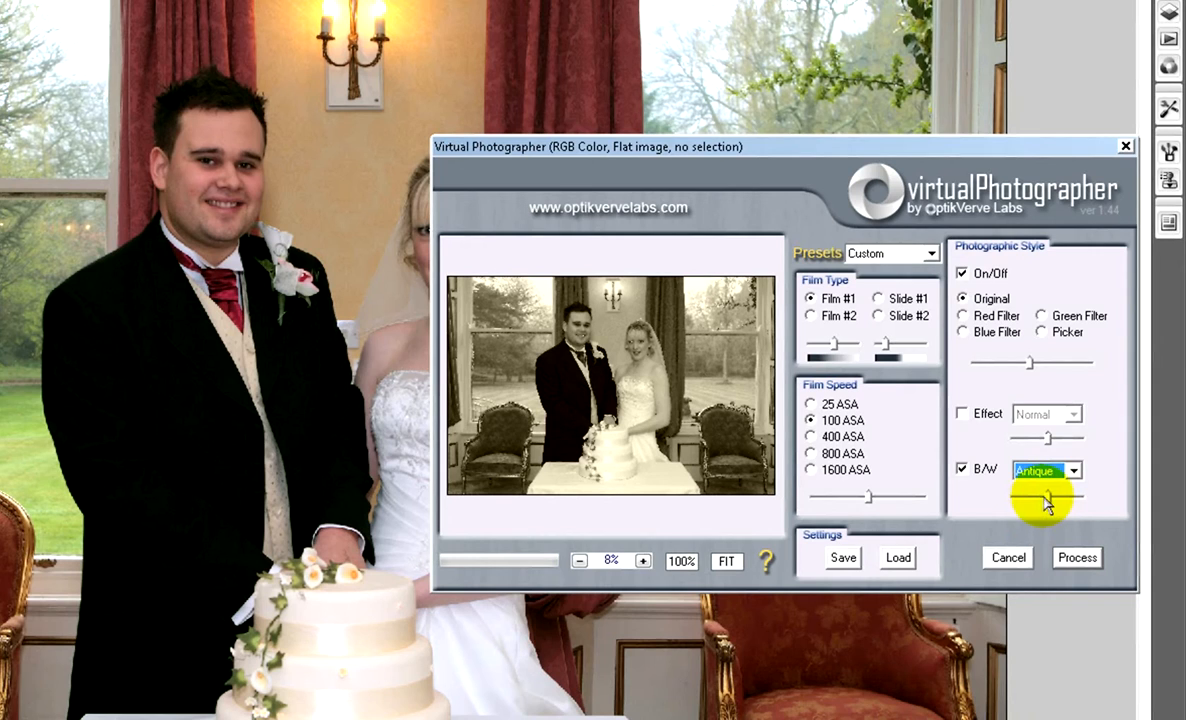
left_click(1072, 557)
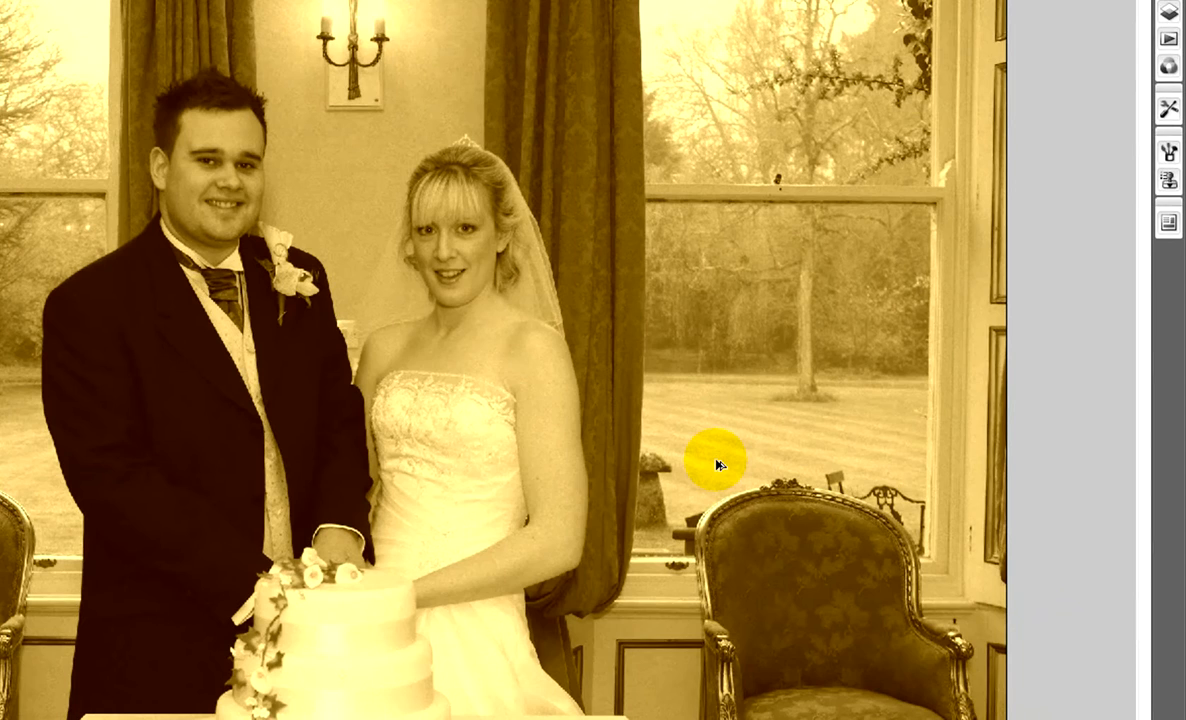
key("ctrl+z")
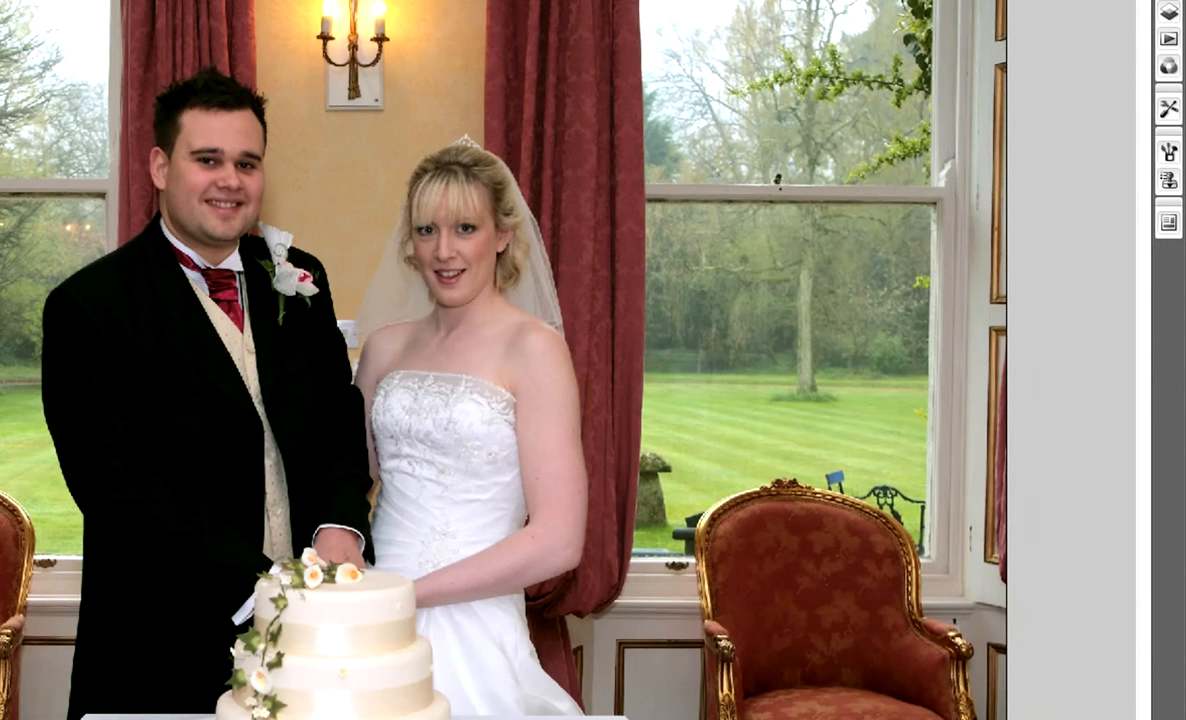
Step: Reopen Virtual Photographer, reduce the Antique B/W strength to about 13, and process the photo
left_click(6, 374)
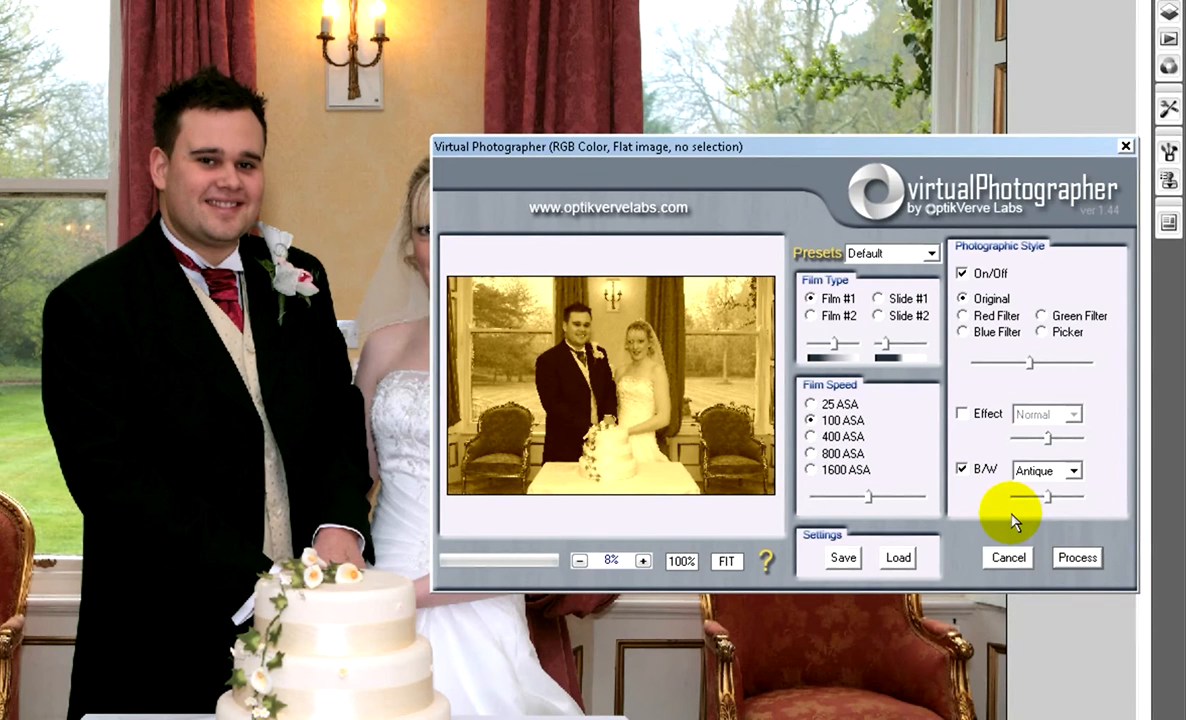
left_click_drag(1047, 497, 1020, 496)
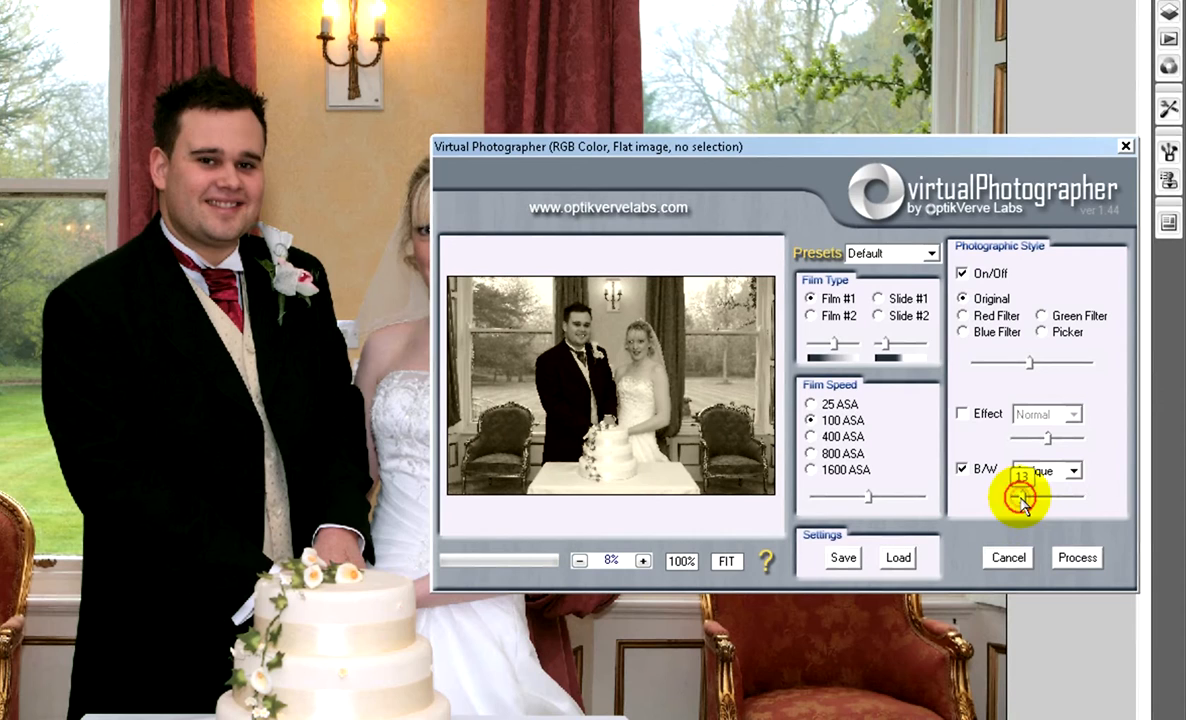
left_click(1077, 560)
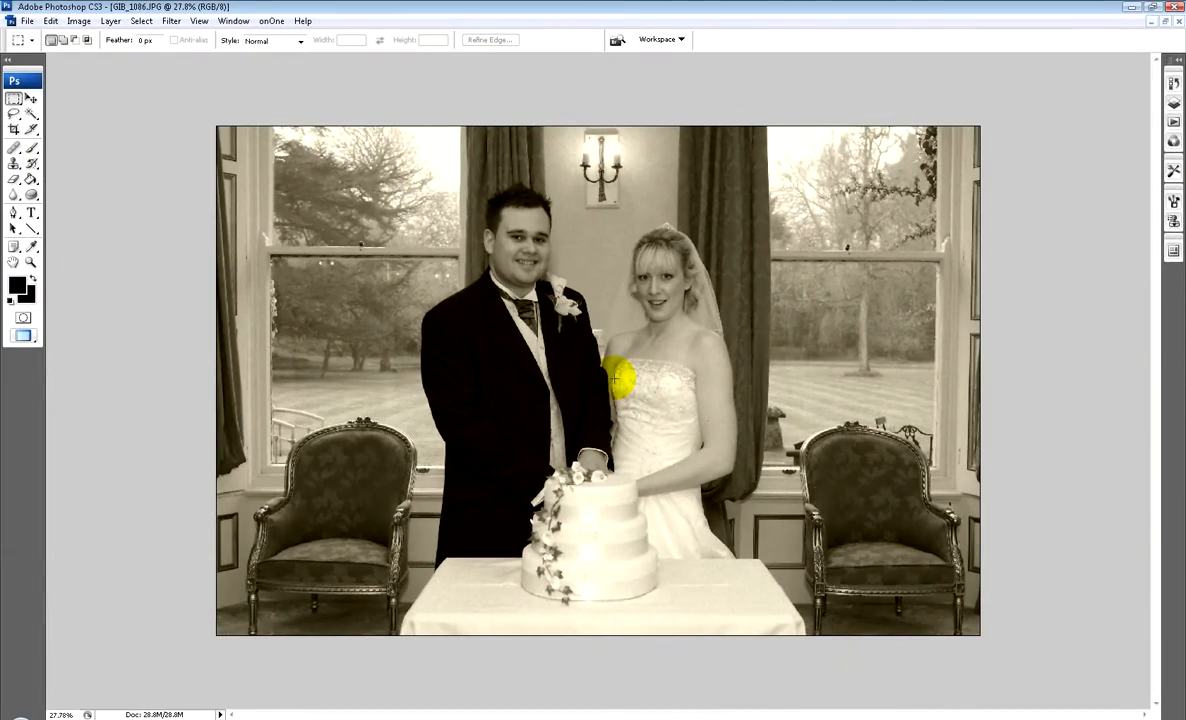
Step: Select a large ellipse around the couple with a 250 px feather and invert the selection
left_click(110, 21)
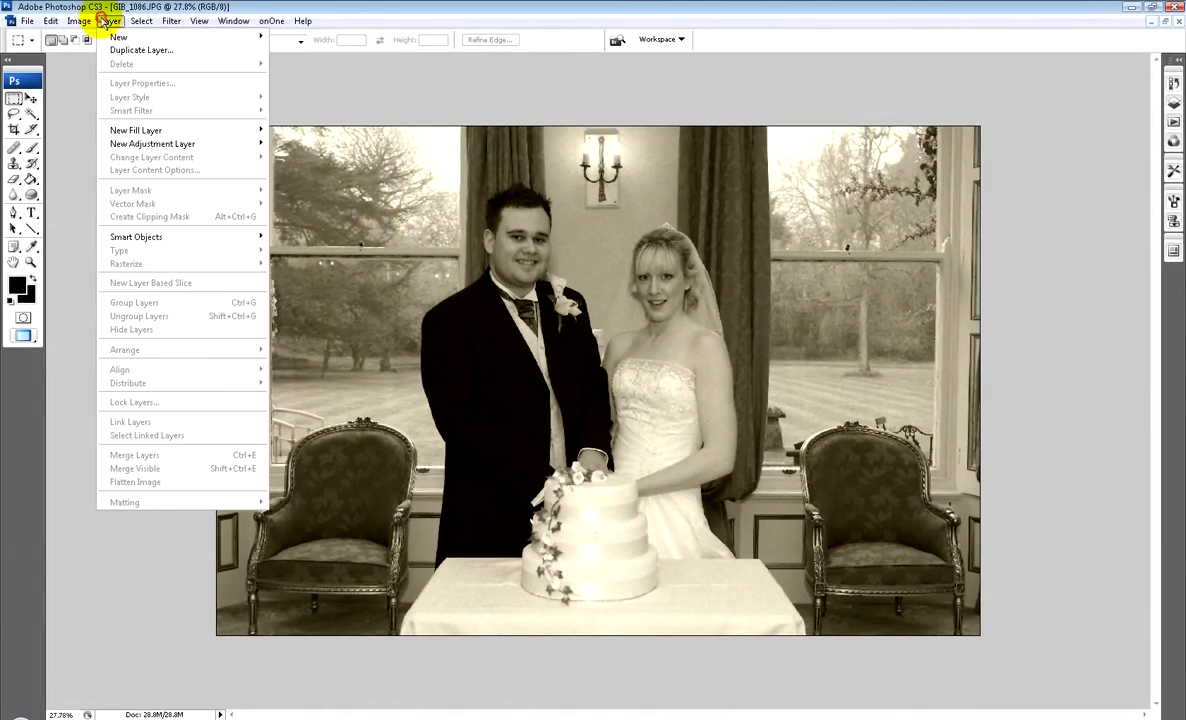
left_click(397, 397)
left_click(12, 100)
left_click(88, 111)
left_click_drag(240, 135, 877, 635)
left_click_drag(623, 400, 665, 405)
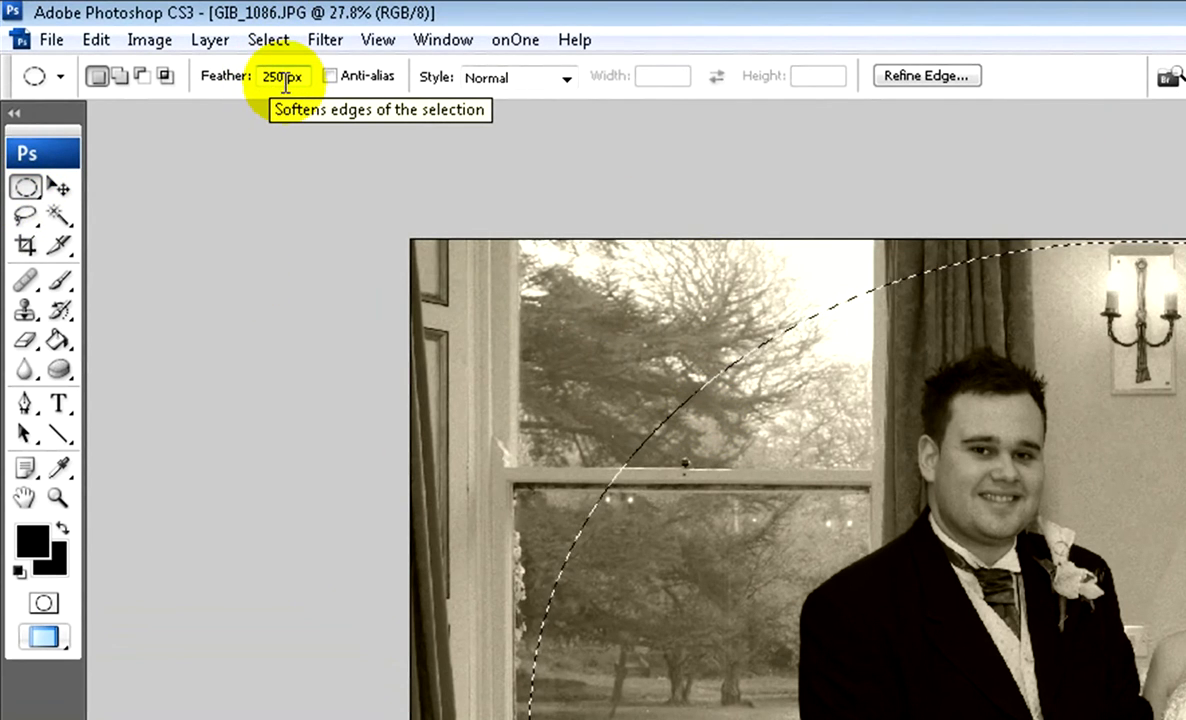
right_click(808, 549)
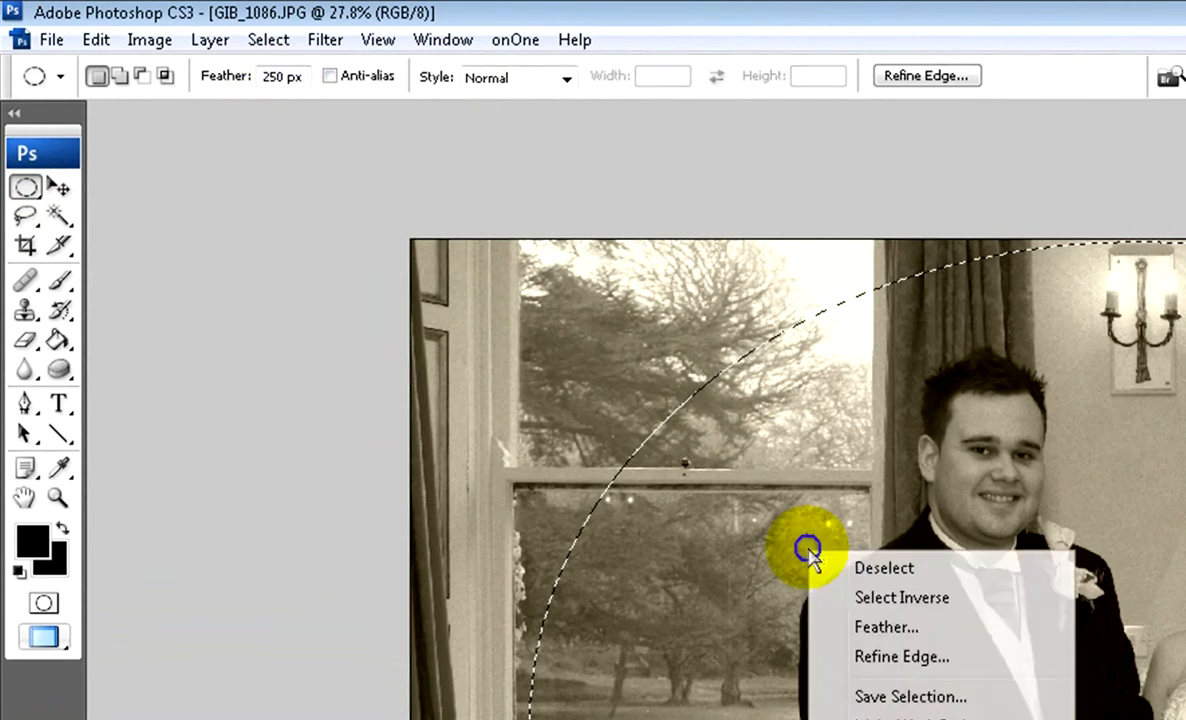
left_click(893, 598)
Step: Darken the selected outer area with a Curves adjustment by pulling the midtones down, and deselect
left_click(149, 40)
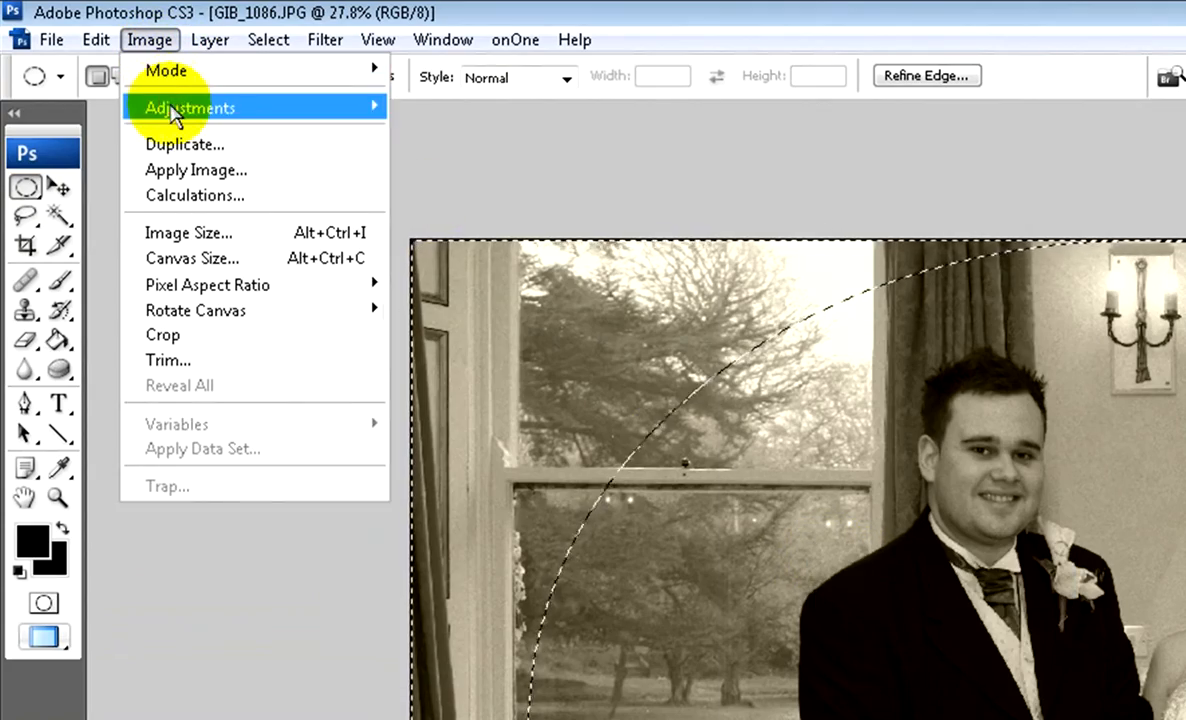
mouse_move(175, 108)
left_click(438, 208)
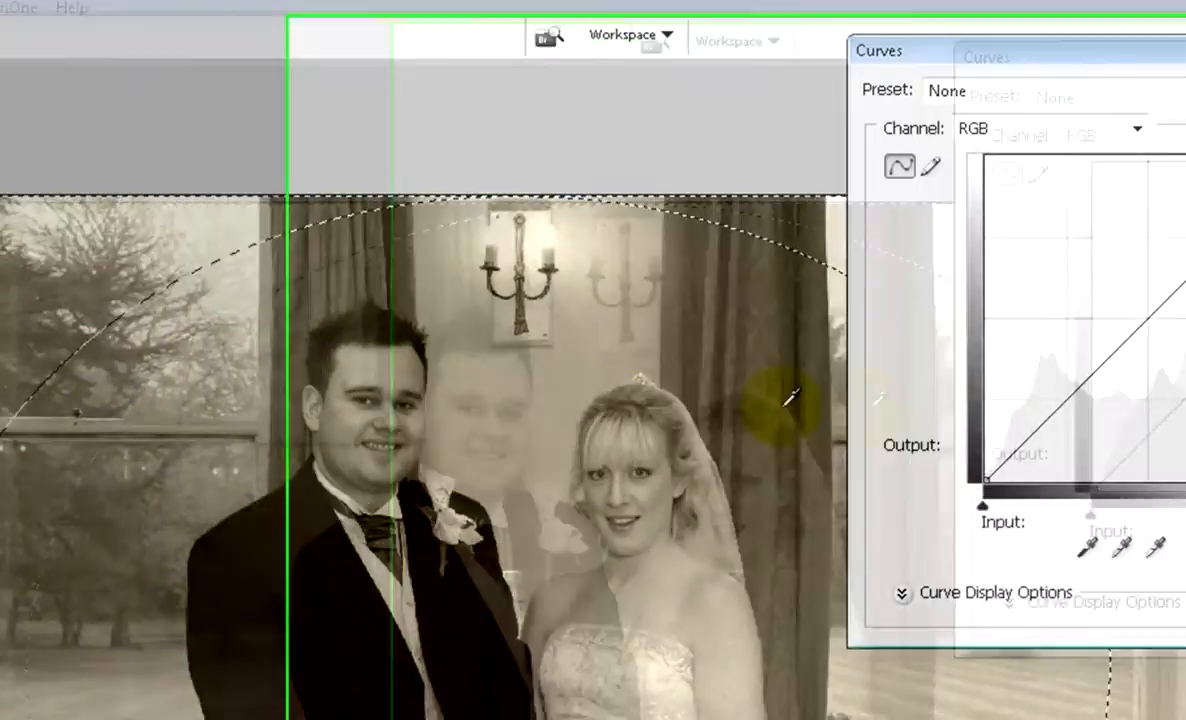
left_click_drag(802, 346, 826, 366)
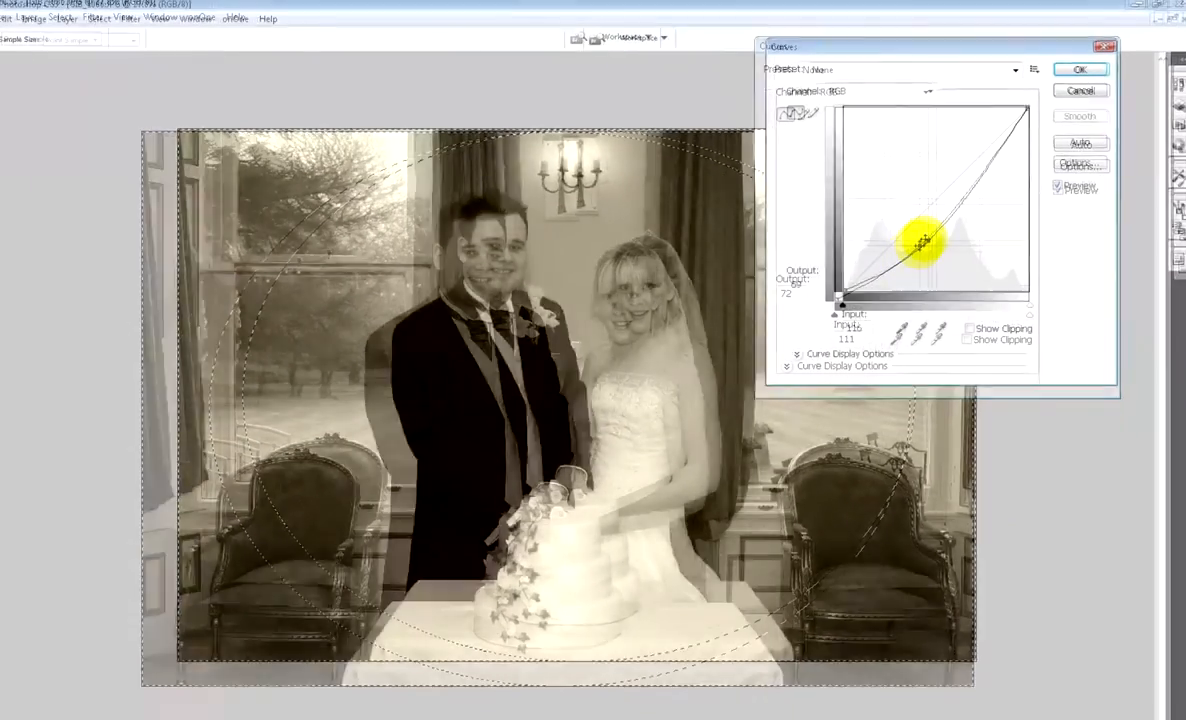
left_click_drag(921, 242, 941, 236)
left_click(1068, 69)
key("ctrl+d")
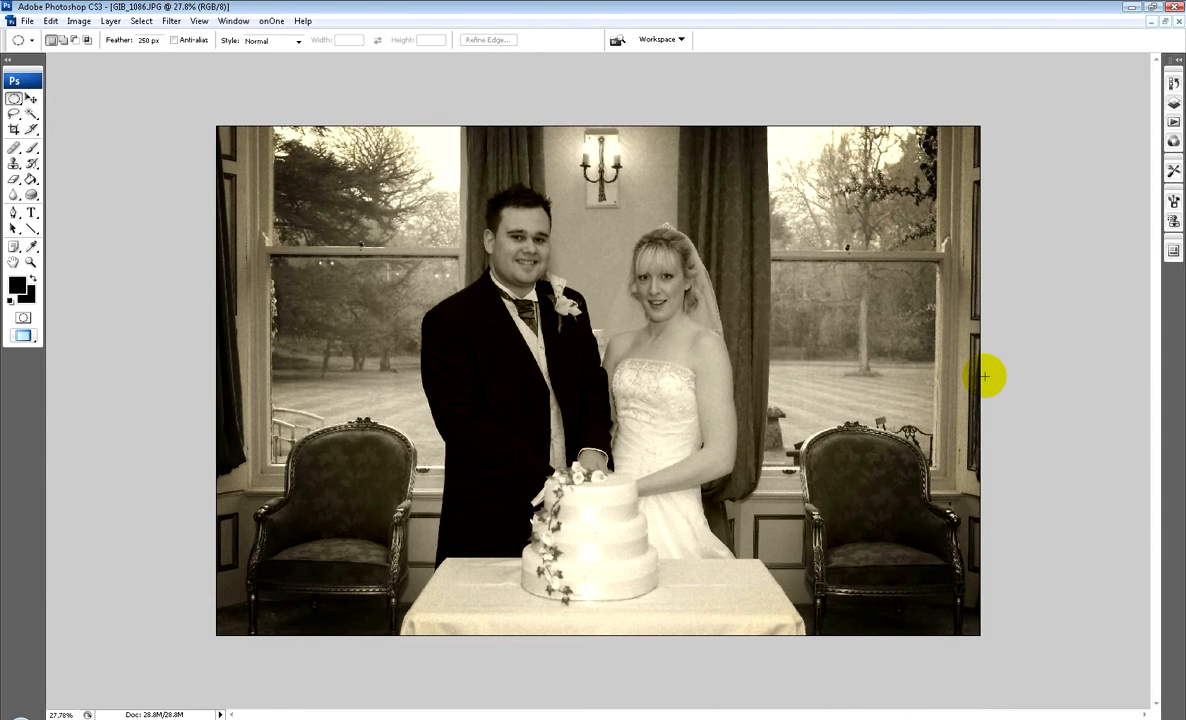
Step: Undo the edge darkening, the selection and the Antique filter to restore the color photo
key("ctrl+alt+z")
key("ctrl+alt+z")
key("ctrl+alt+z")
key("ctrl+alt+z")
key("ctrl+alt+z")
key("ctrl+alt+z")
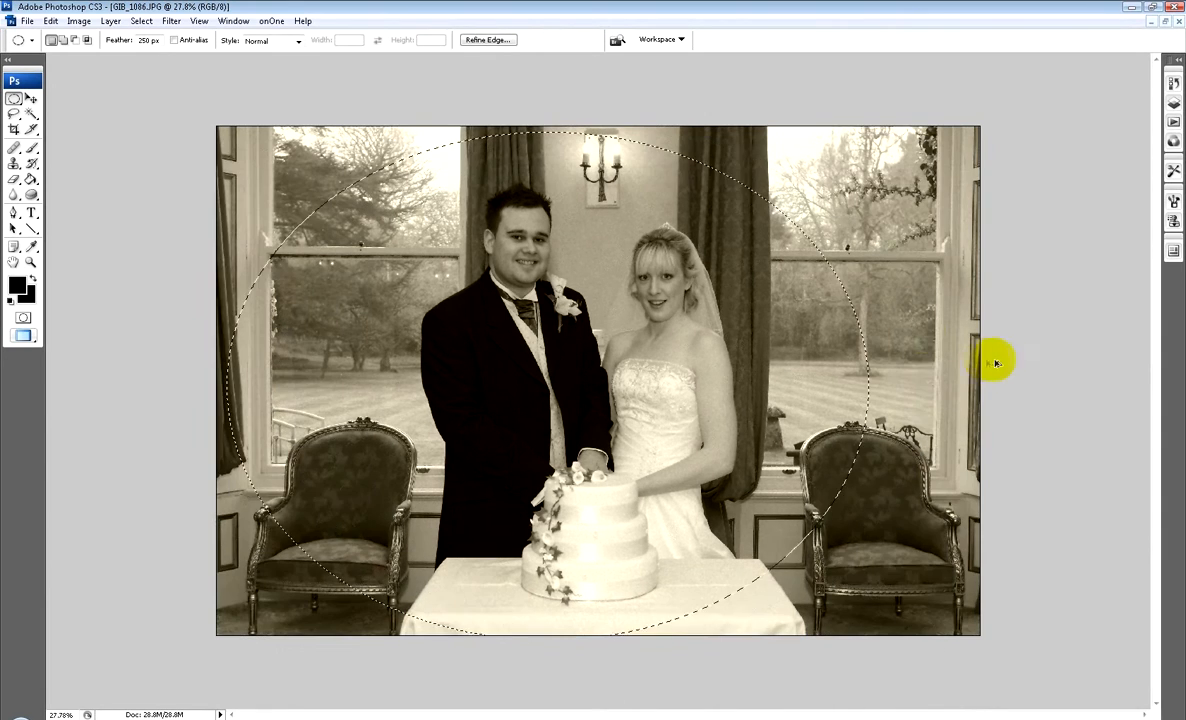
left_click(171, 20)
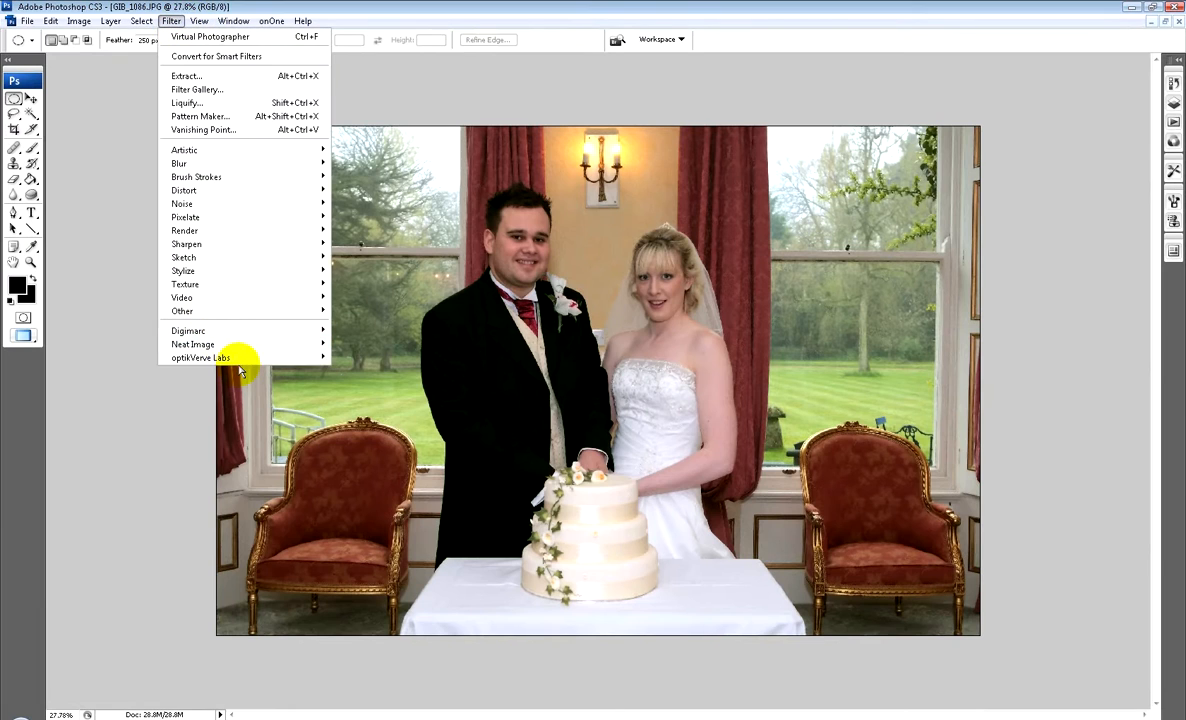
mouse_move(241, 362)
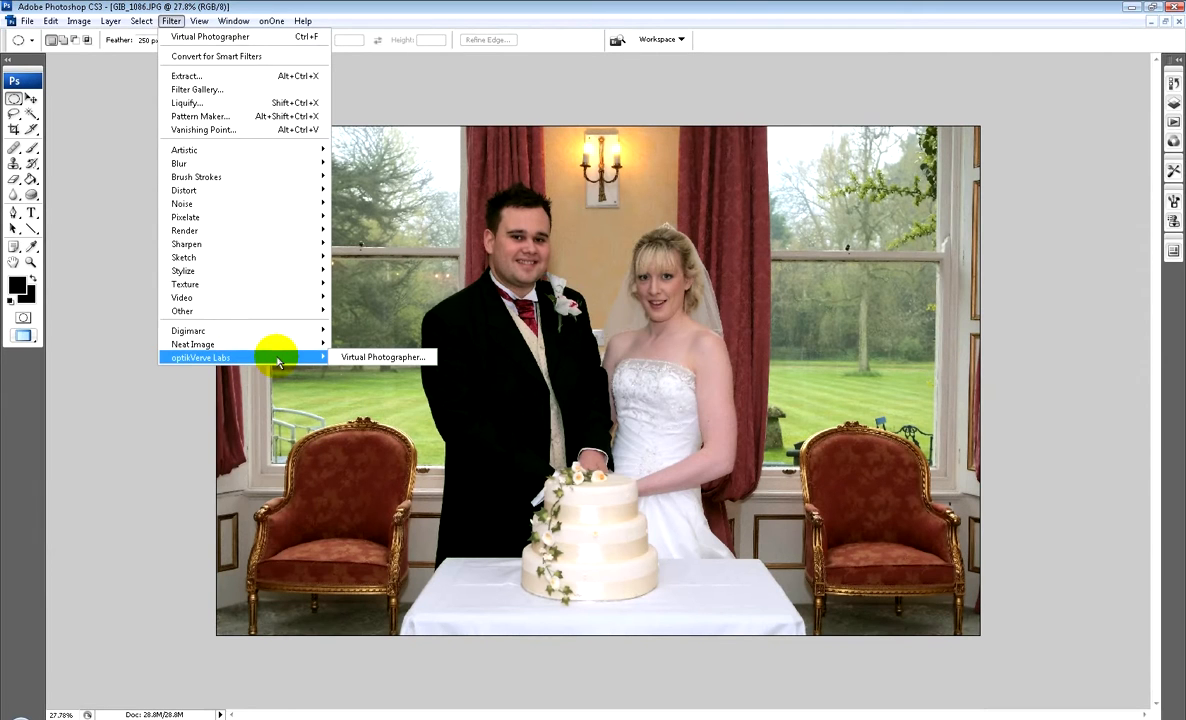
left_click(1045, 320)
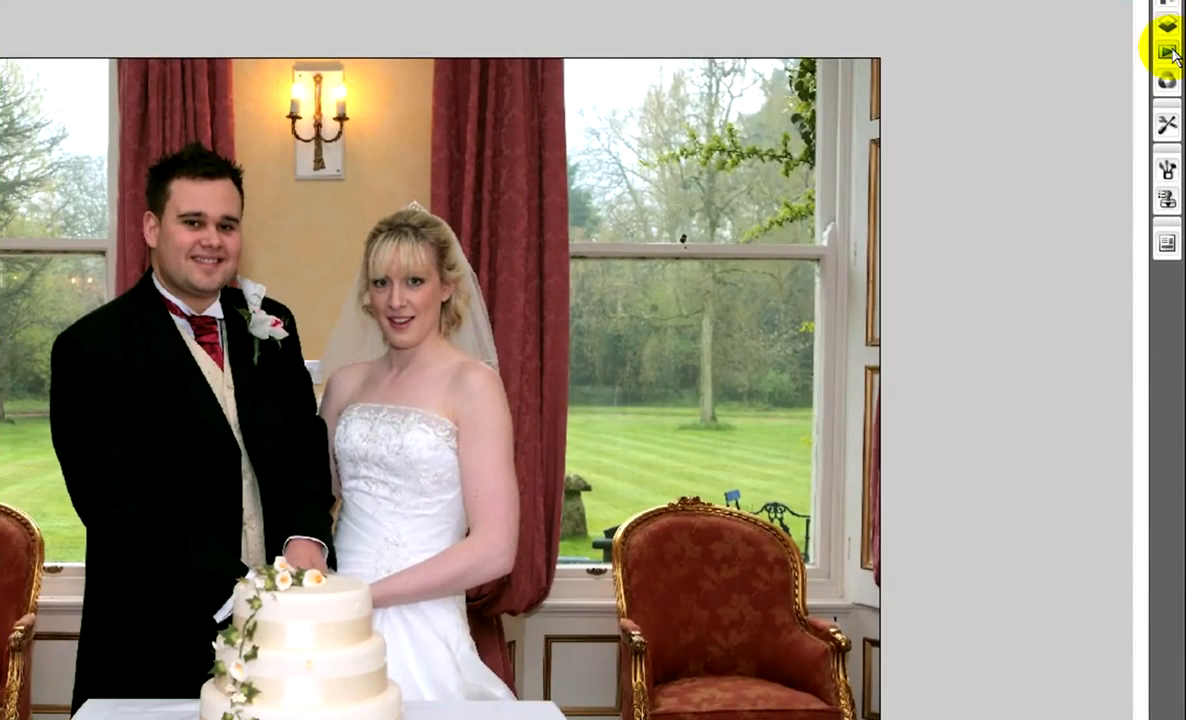
Step: Run the action "the NEW BW" from the Kubota Artistic Tools Vol 2 set on the photo
left_click(1167, 52)
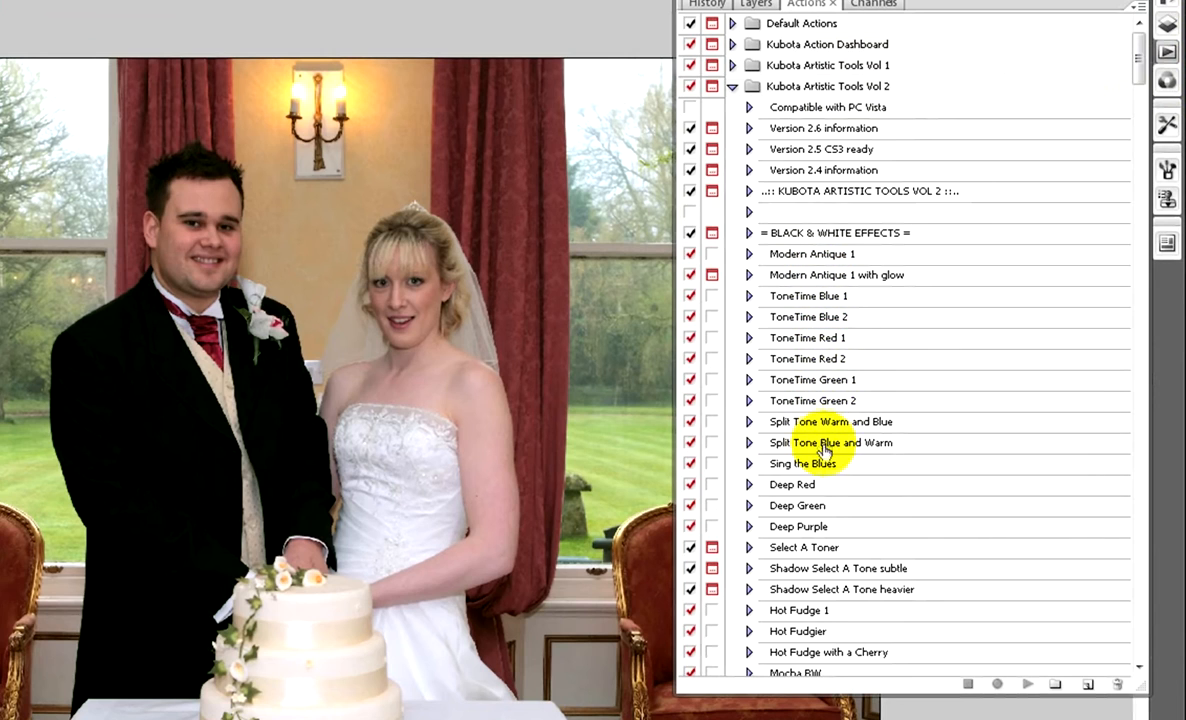
scroll(805, 495, "down", 2)
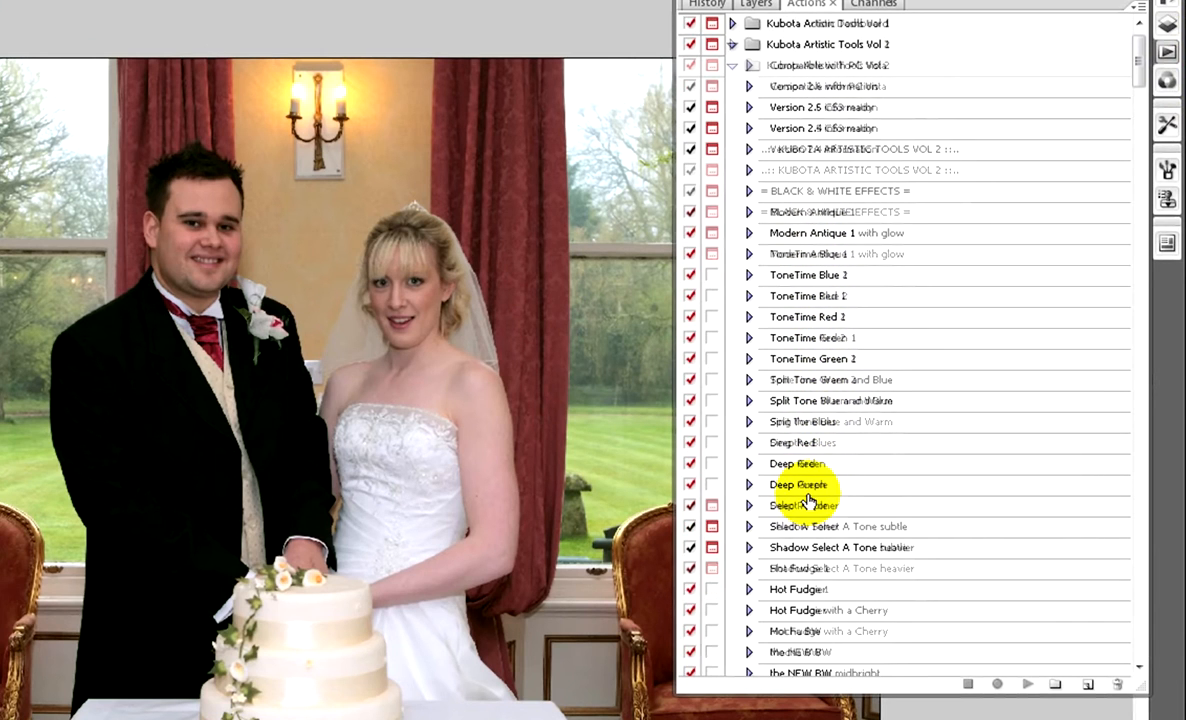
left_click(820, 652)
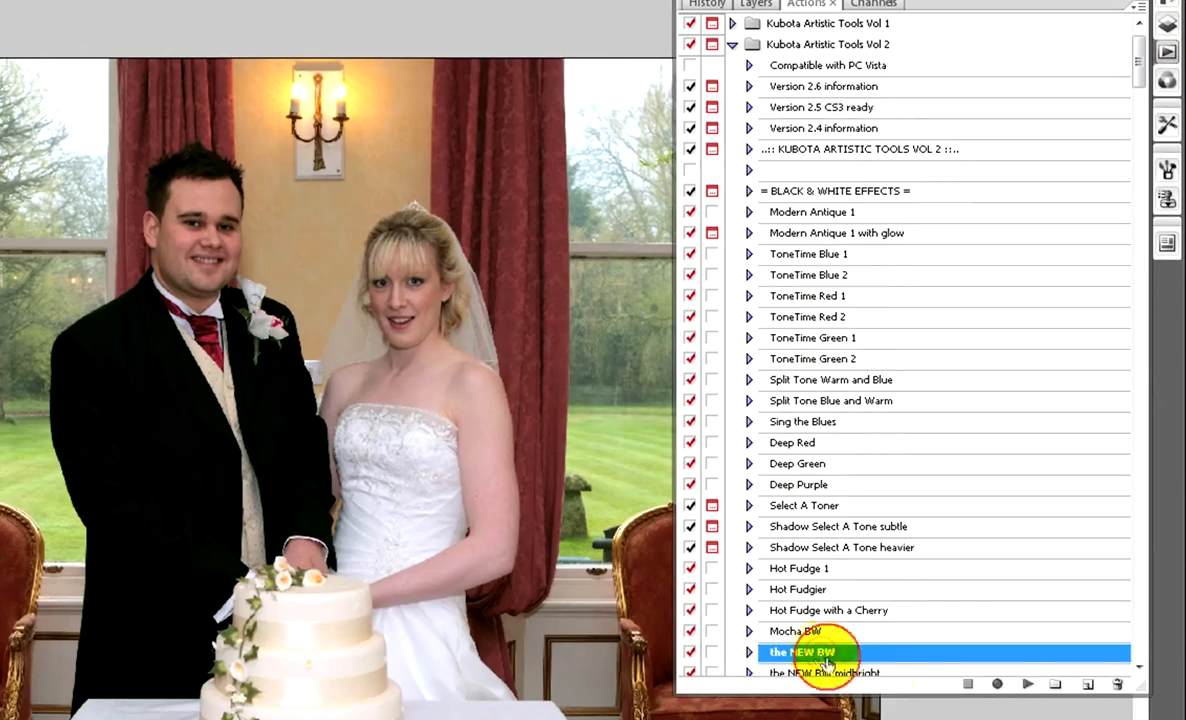
left_click(1027, 684)
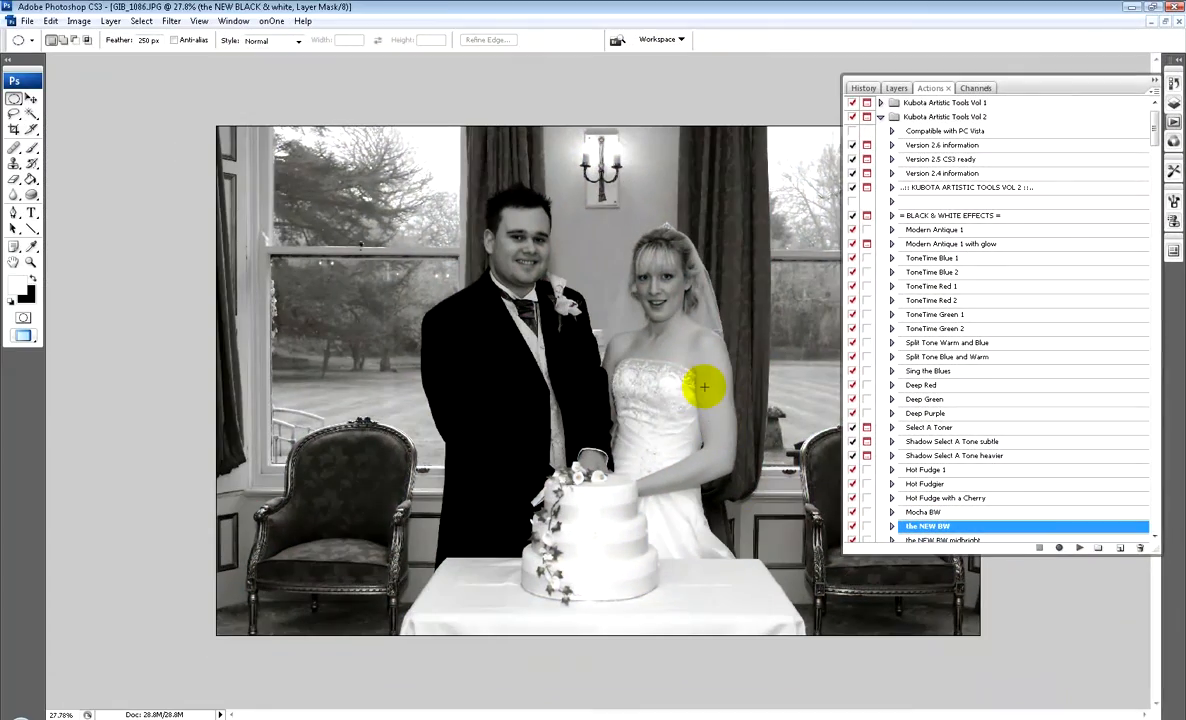
left_click(1153, 83)
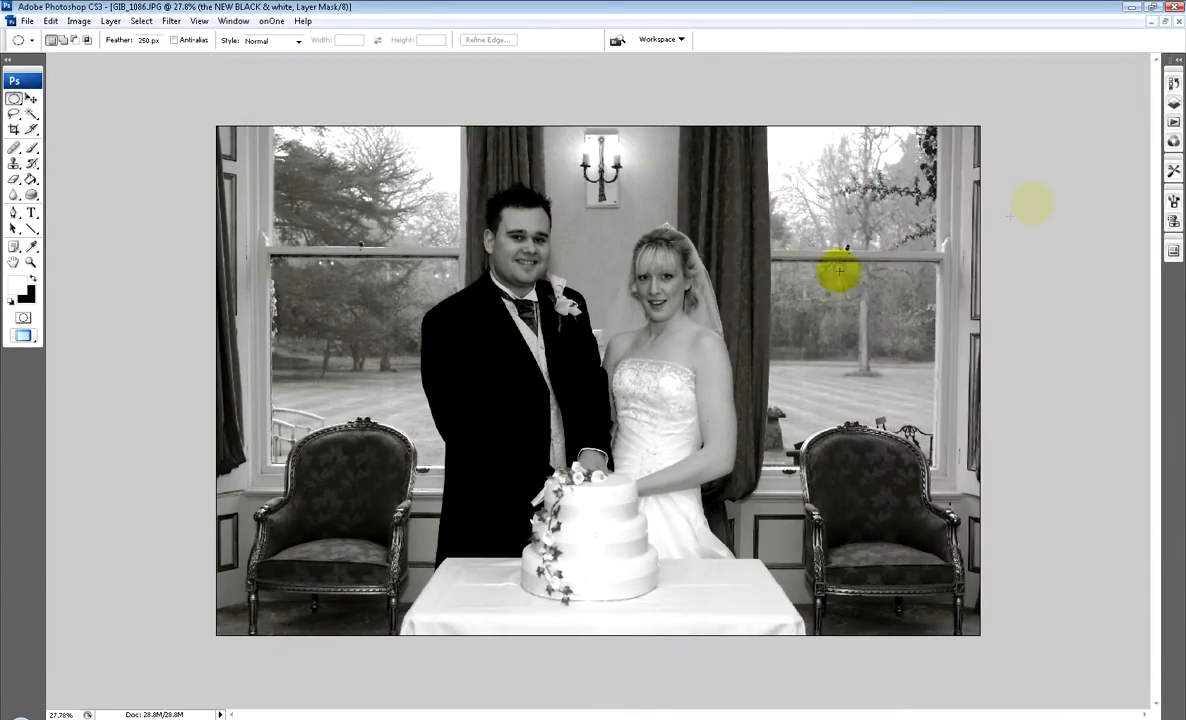
Step: Inspect the layers created by the action and browse the black and white effects in Kubota Artistic Tools Vol 2
key("ctrl+0")
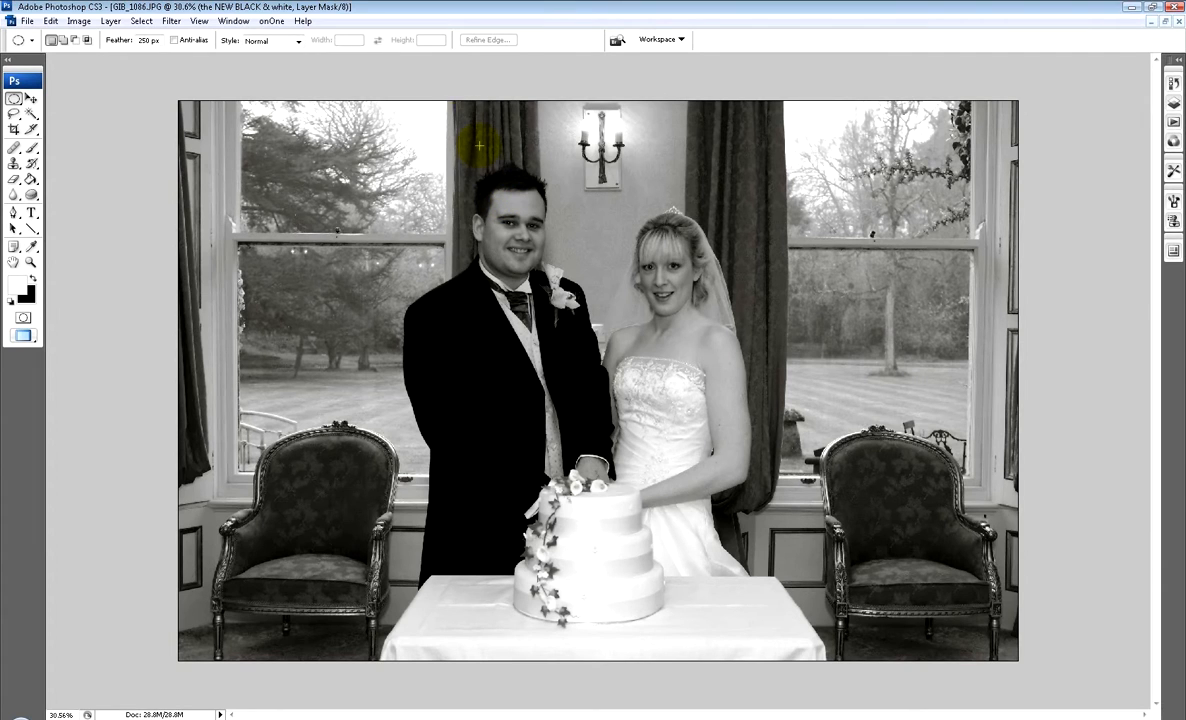
left_click(110, 21)
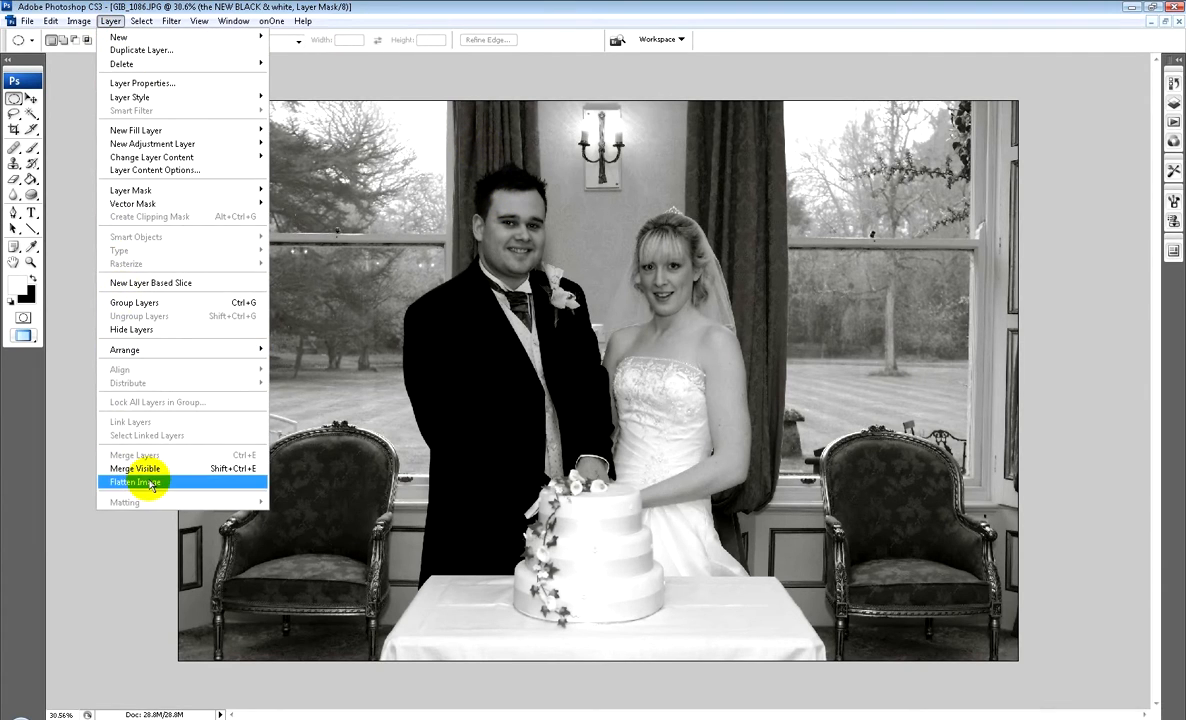
left_click(1172, 102)
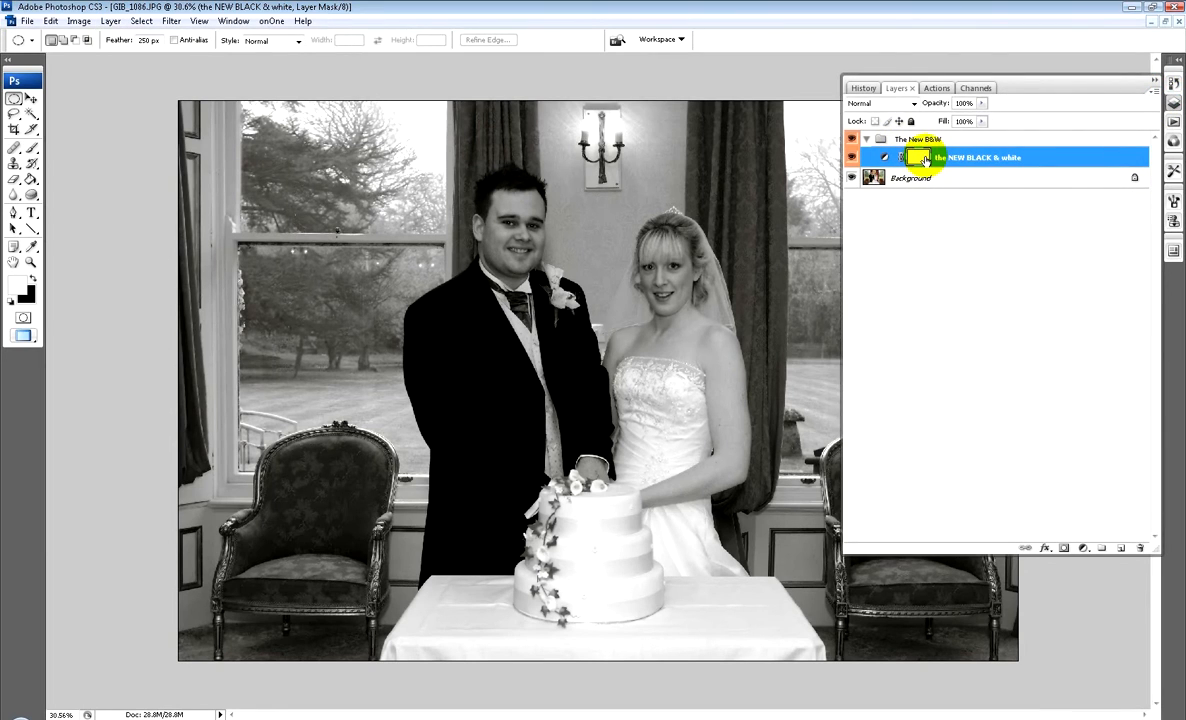
left_click(1153, 79)
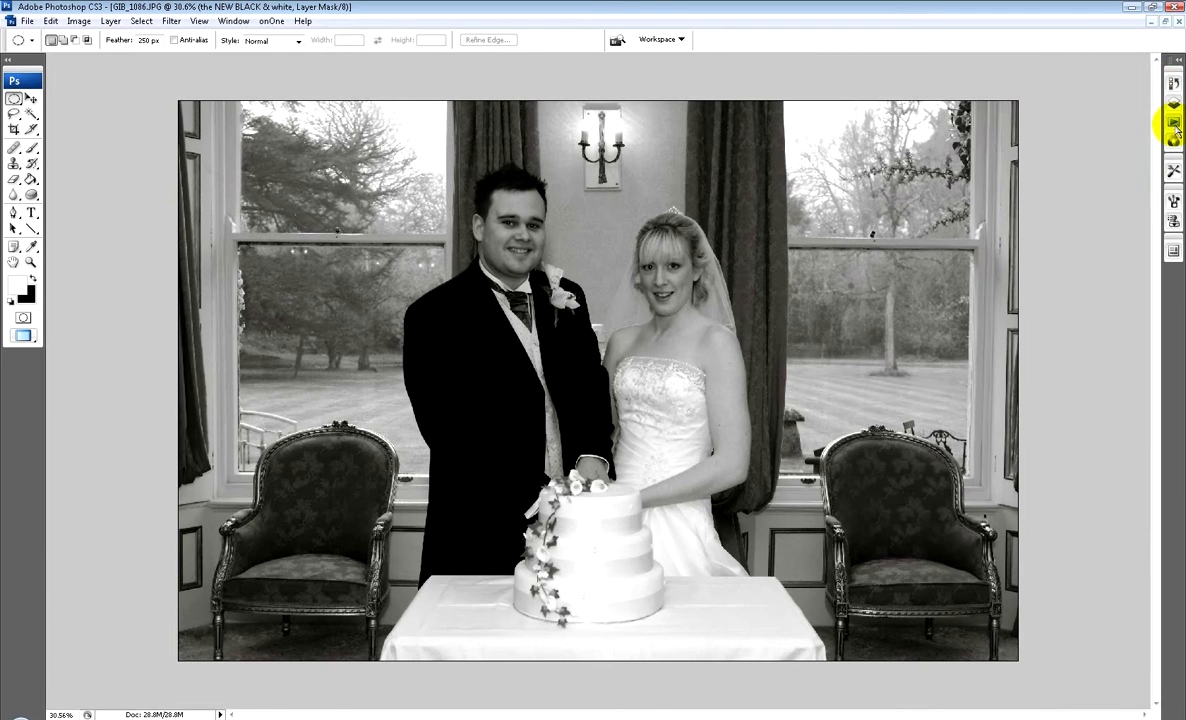
left_click(1174, 124)
scroll(979, 462, "down", 3)
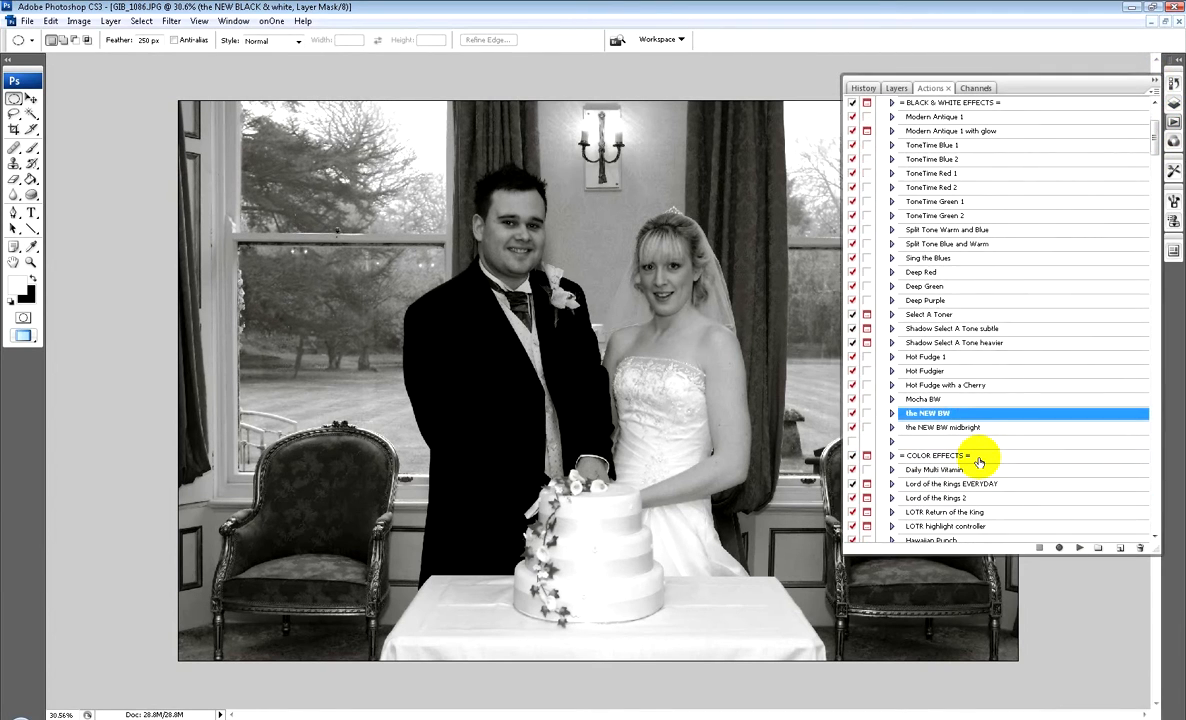
scroll(979, 462, "up", 3)
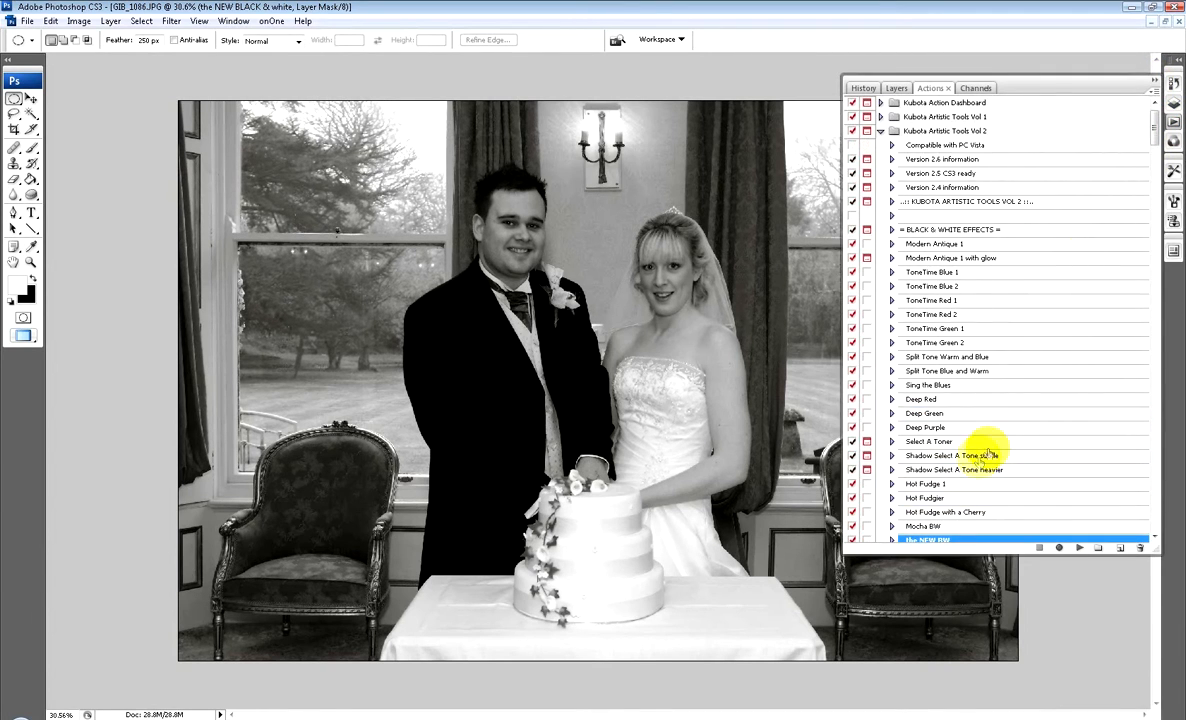
Step: Put away the actions list and revert the wedding photo to its saved color version
left_click(1157, 81)
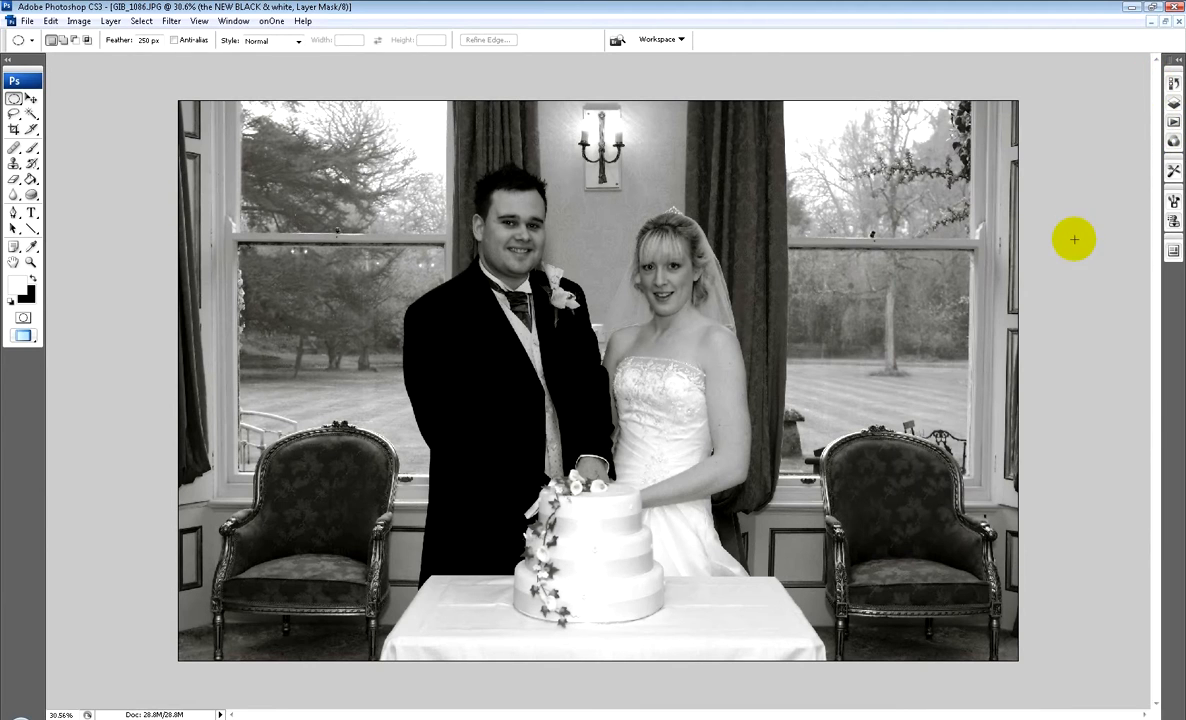
left_click(25, 21)
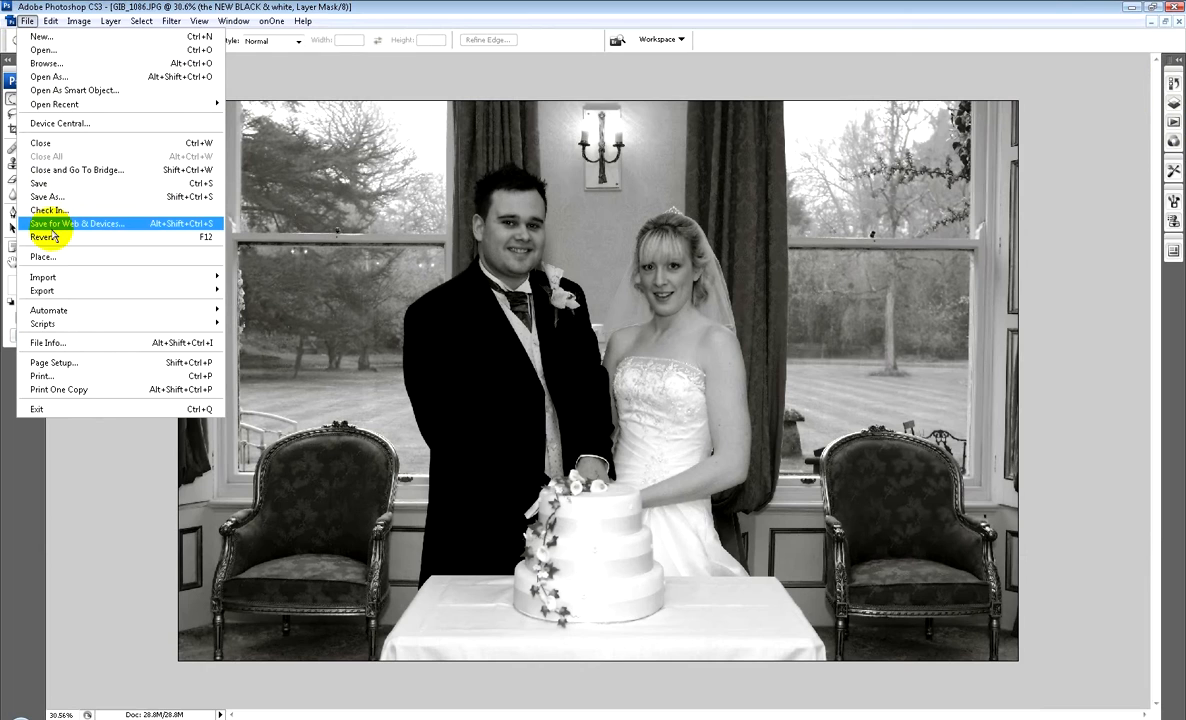
left_click(50, 237)
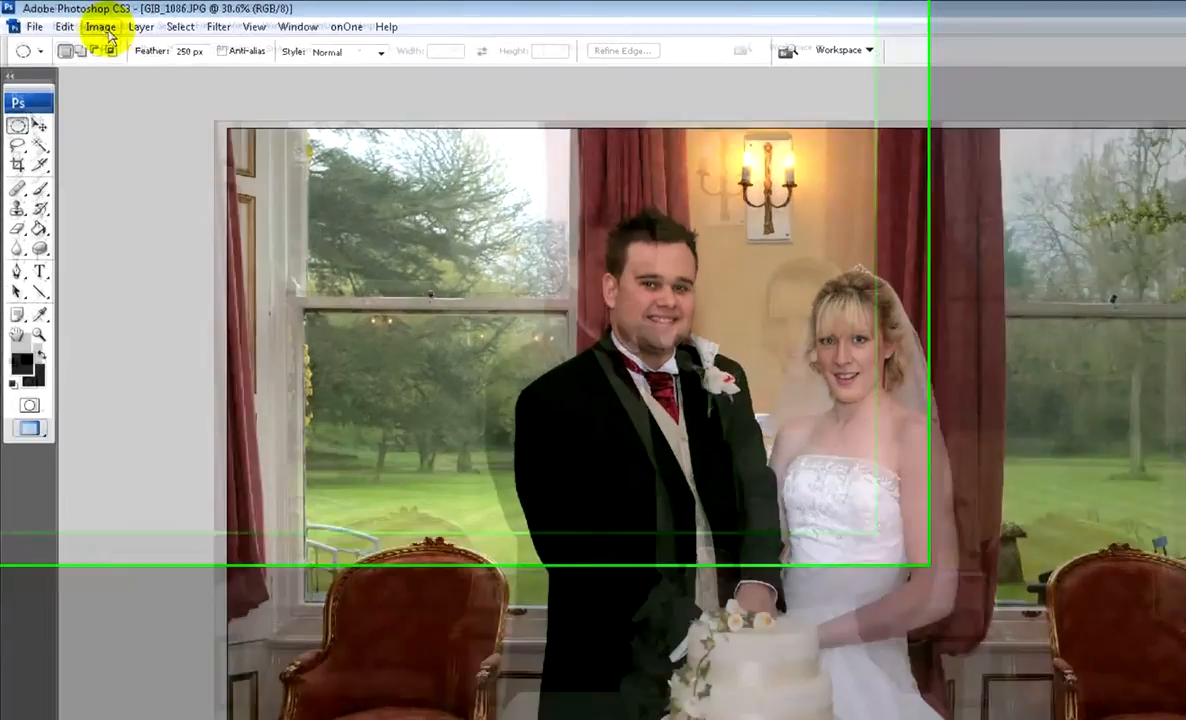
left_click(79, 21)
mouse_move(190, 60)
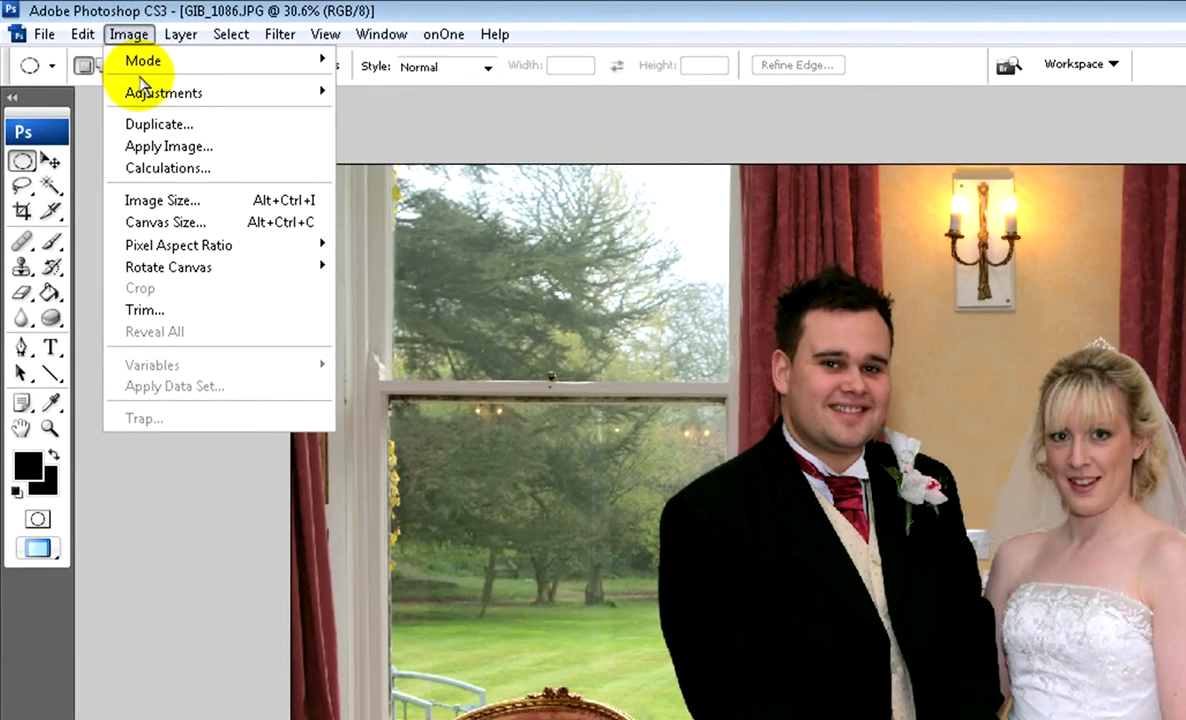
mouse_move(250, 95)
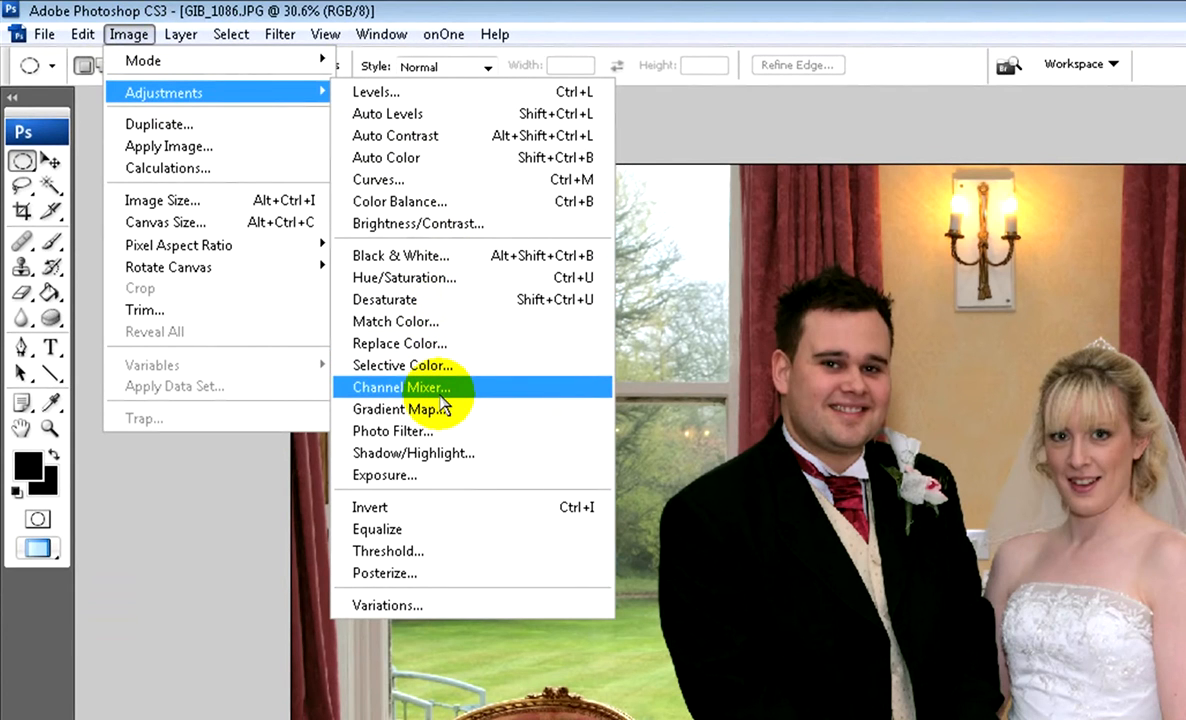
mouse_move(283, 45)
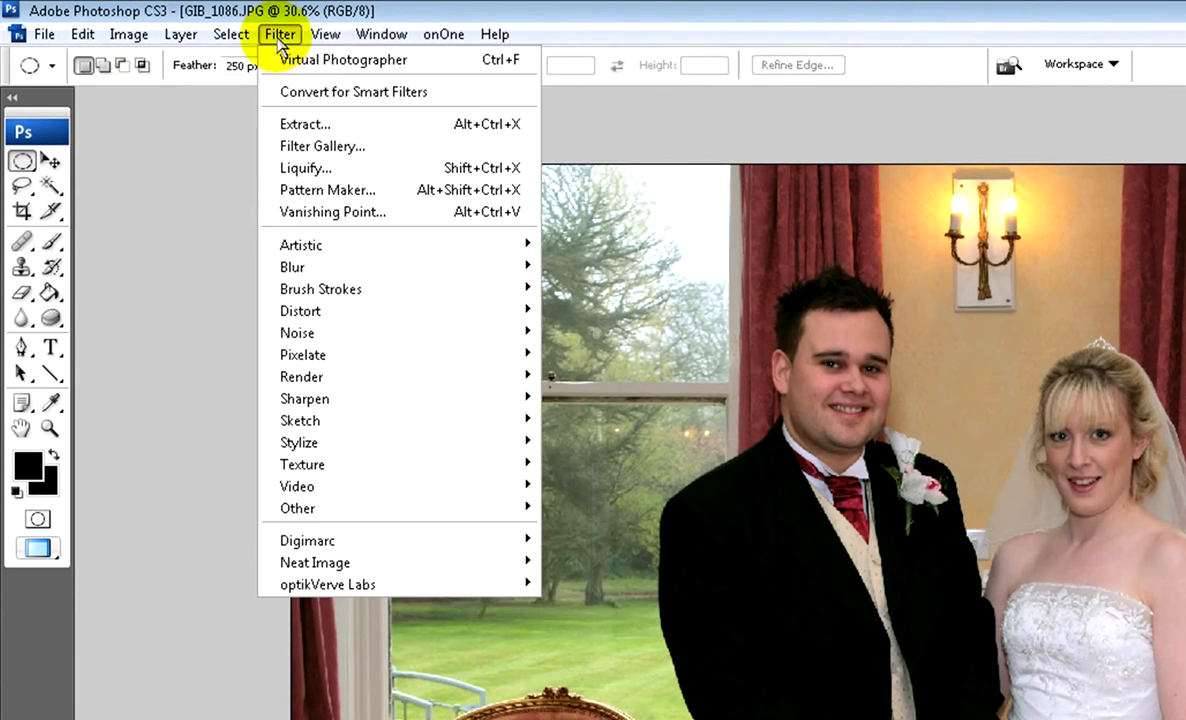
mouse_move(385, 582)
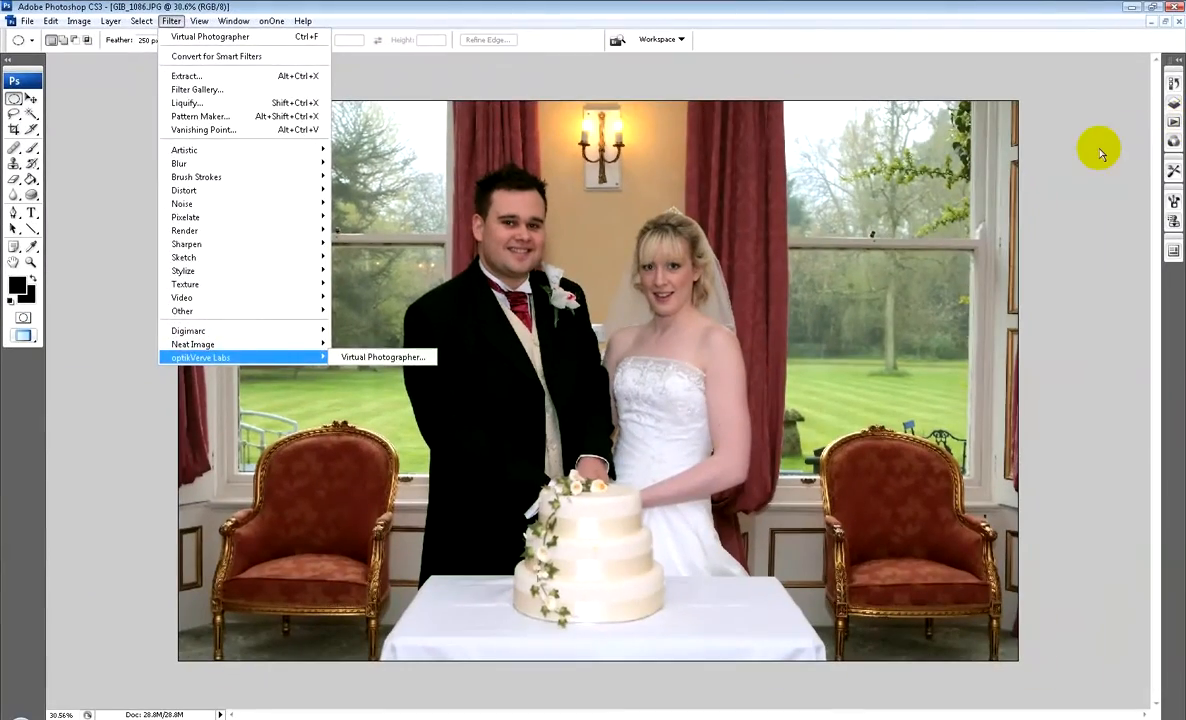
left_click(1100, 152)
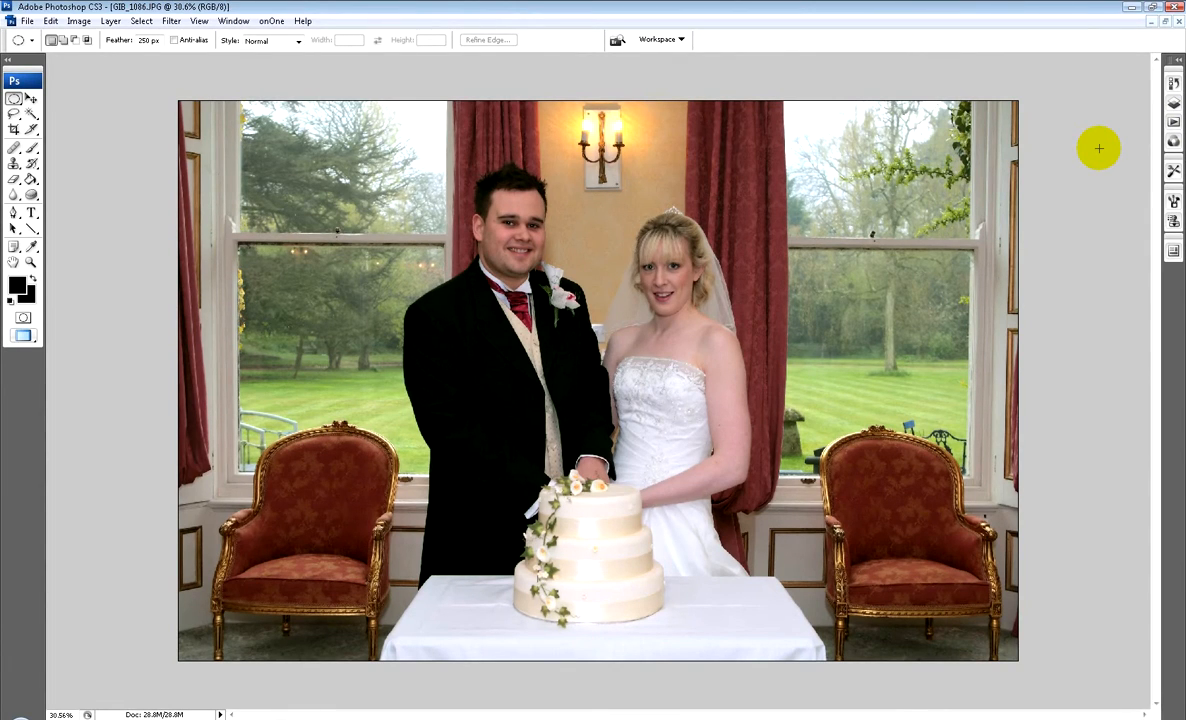
Step: Switch to Lightroom and open the wedding photo in the Develop module
key("alt+Tab")
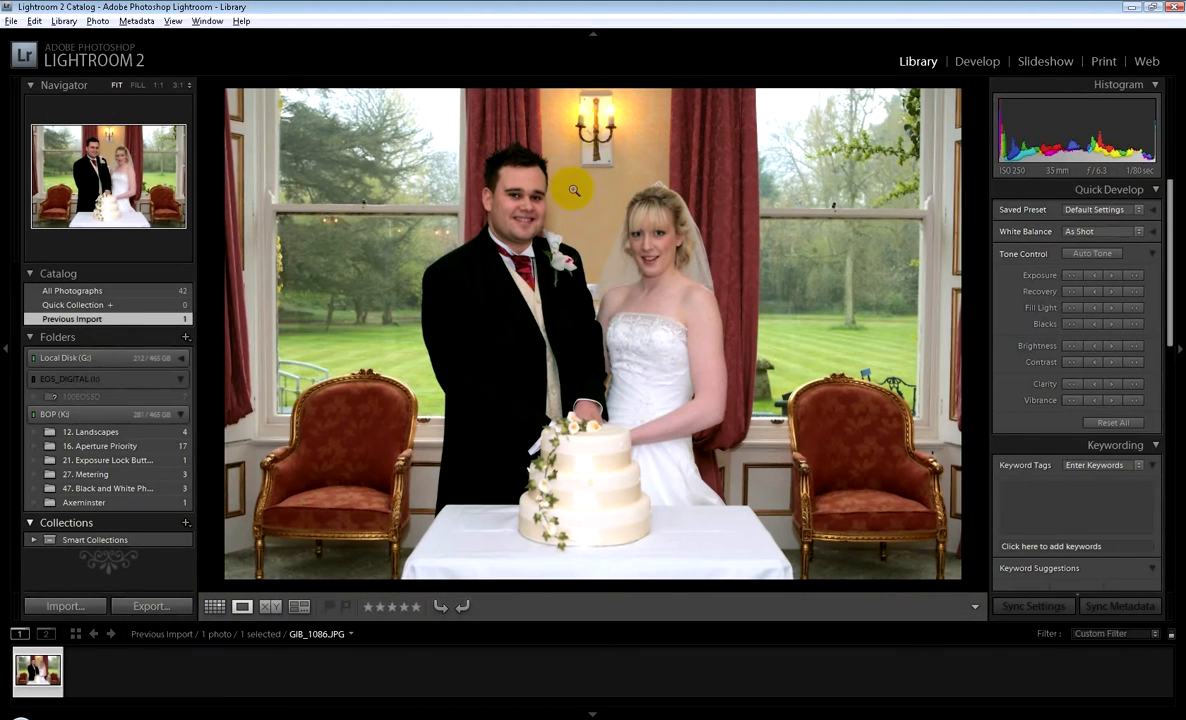
left_click(975, 61)
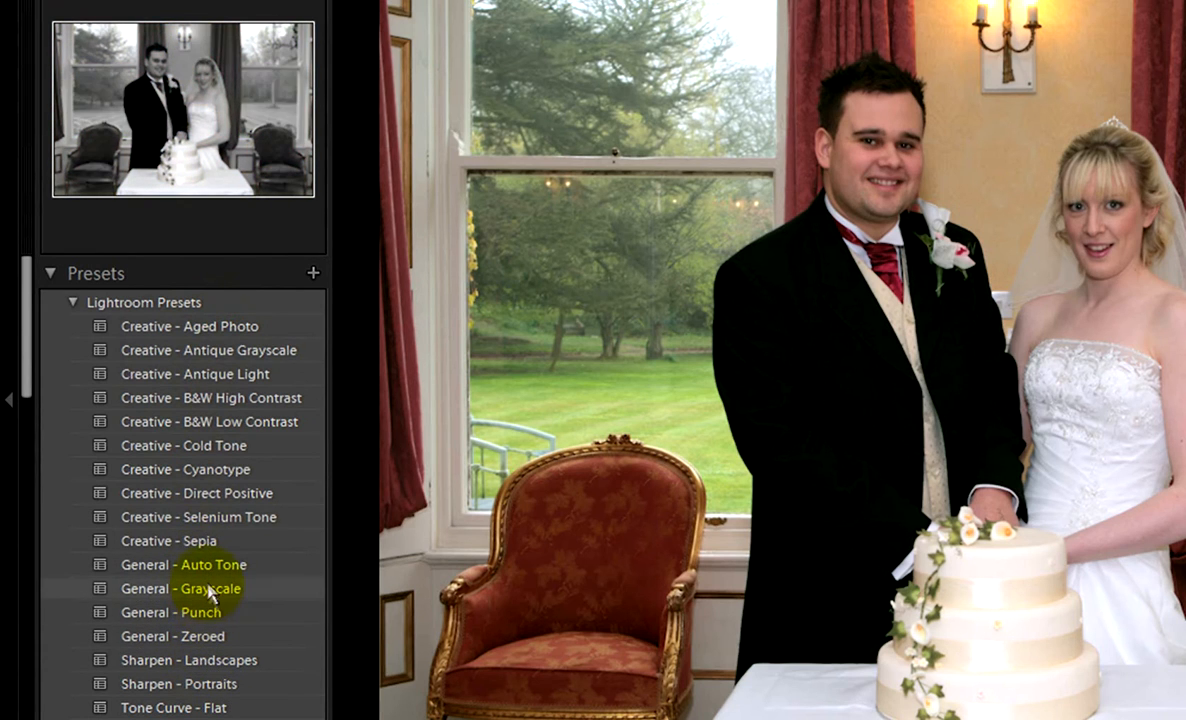
Step: Try the Creative - Selenium Tone preset with Temp at +2 and Exposure at -0.57, and undo these changes
left_click(215, 519)
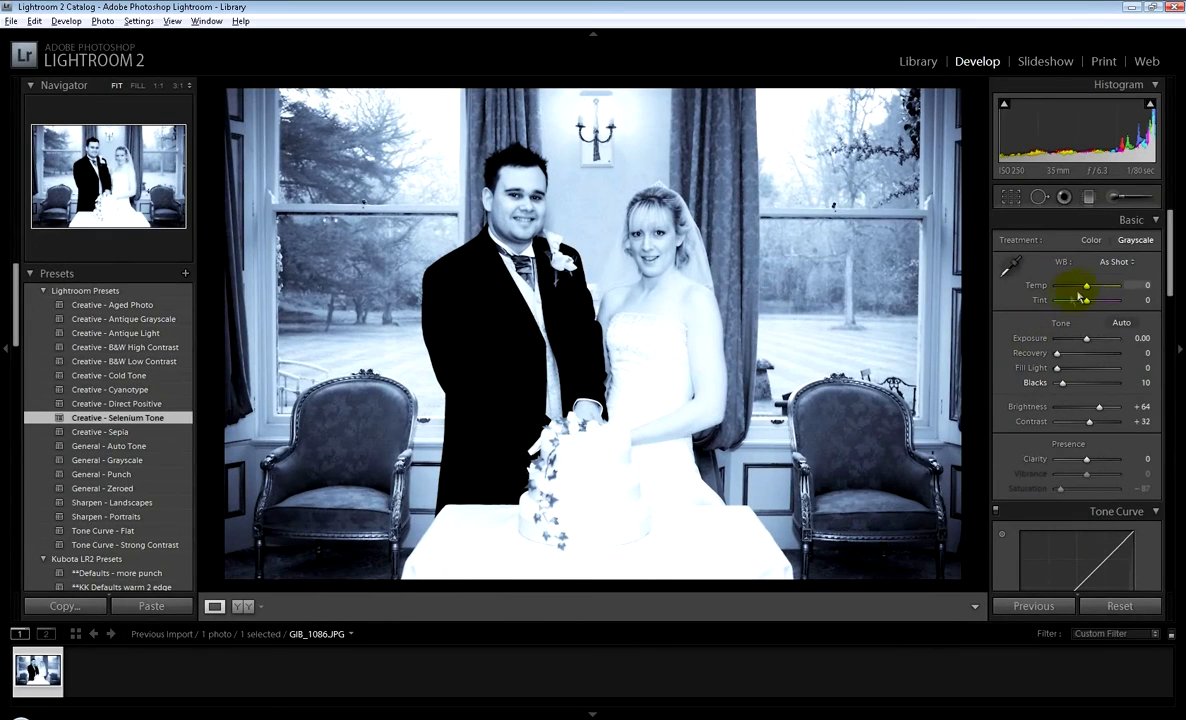
left_click_drag(1087, 290, 1081, 343)
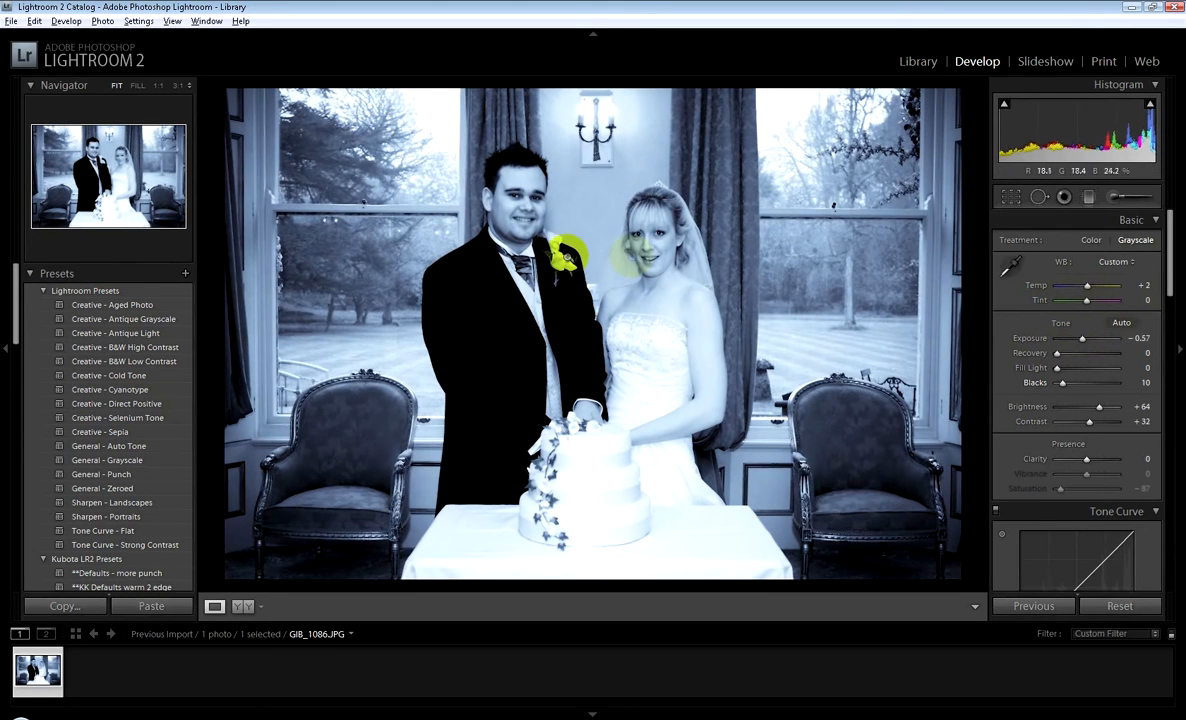
key("ctrl+z")
key("ctrl+z")
key("ctrl+z")
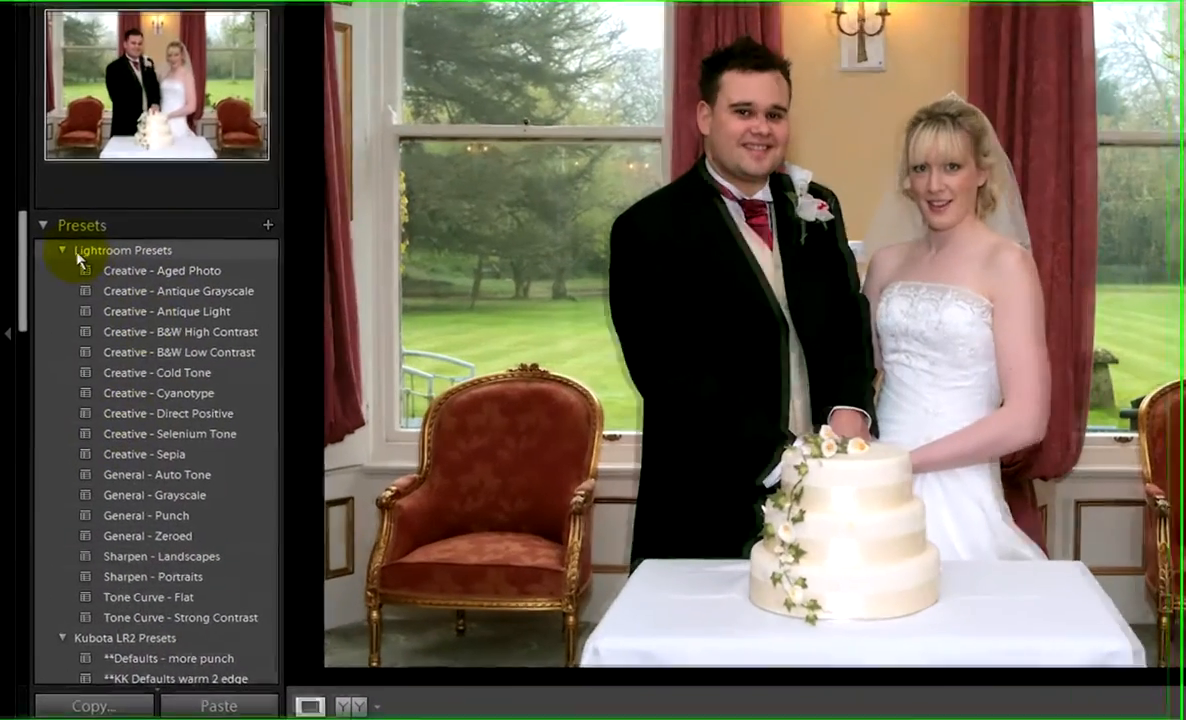
Step: Try the Kubota LR2 presets B&W baBoom 1, B&W Hollywood, B&W infra 1 and B&W Punchy on the photo
left_click(44, 291)
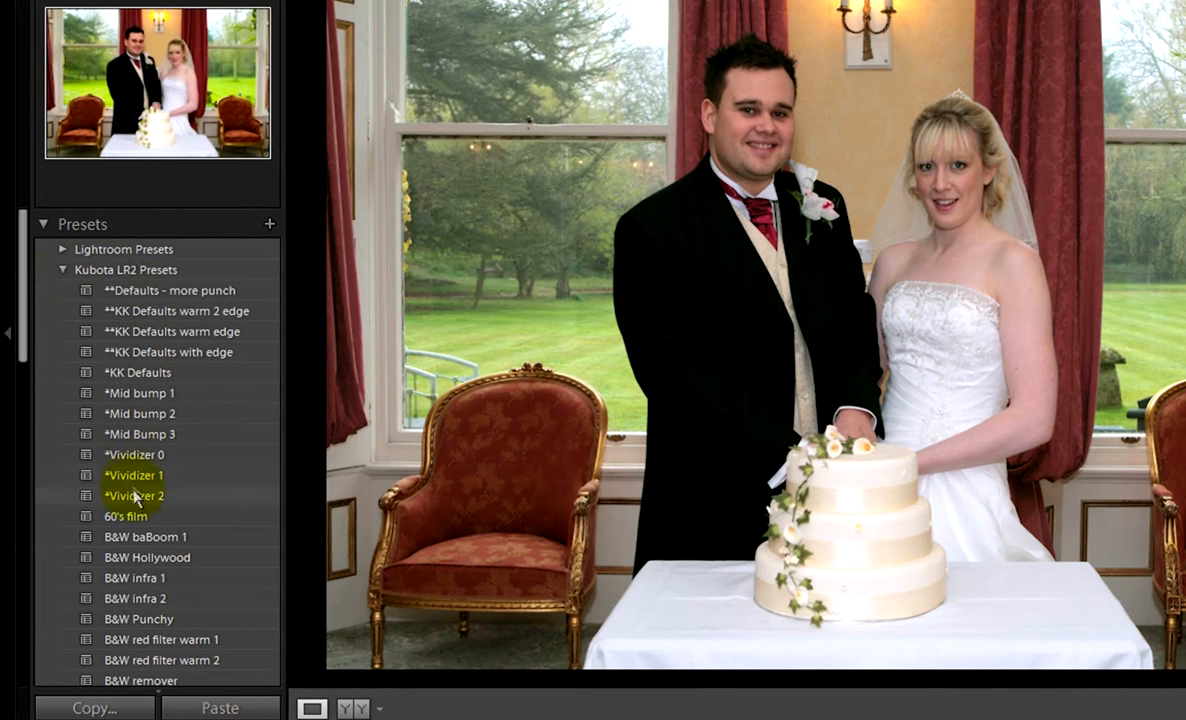
left_click(133, 541)
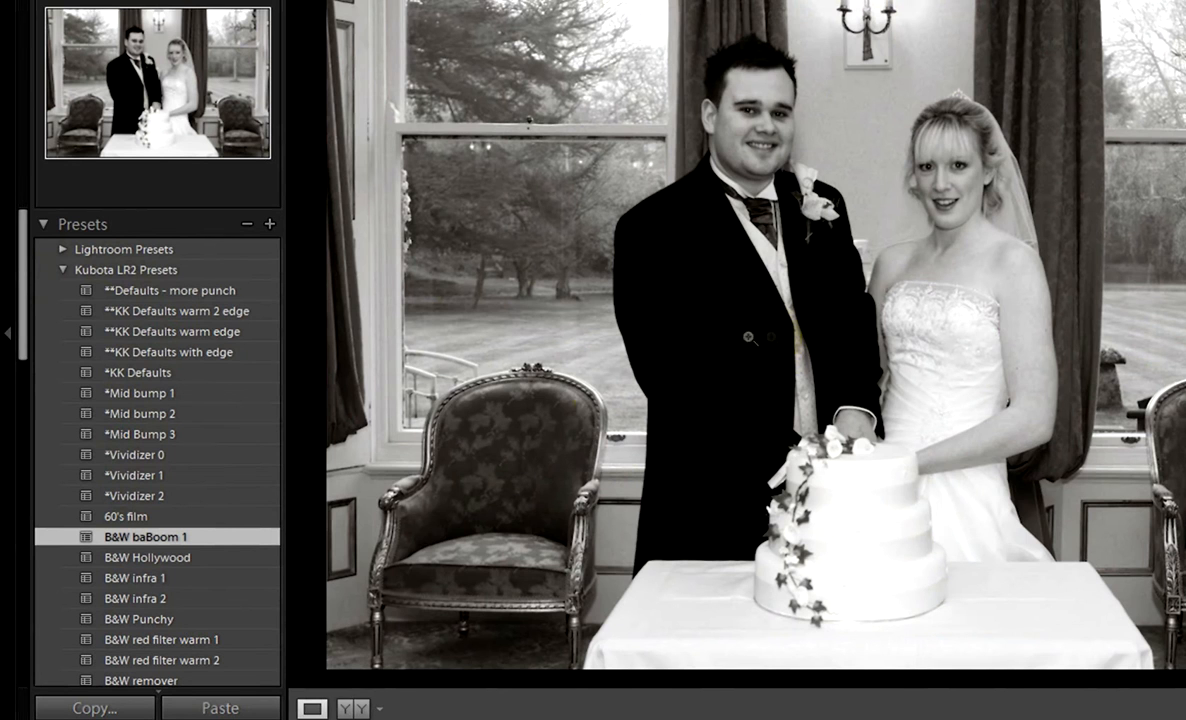
key("ctrl+z")
left_click(175, 561)
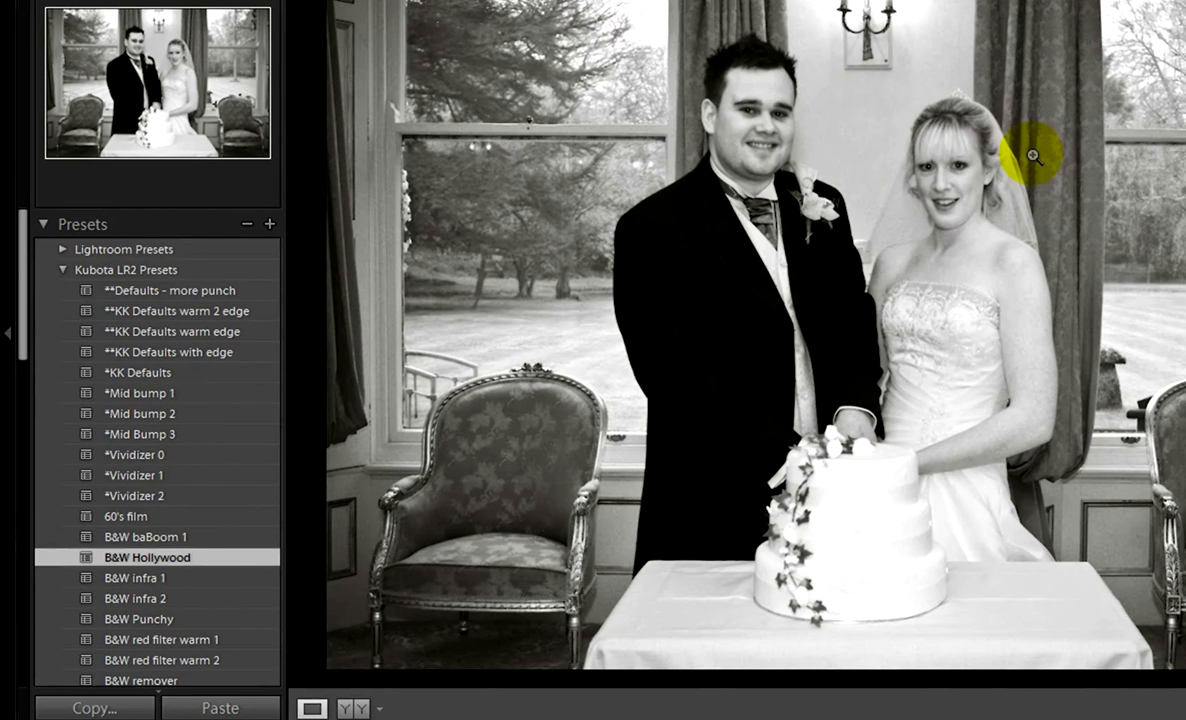
left_click(133, 578)
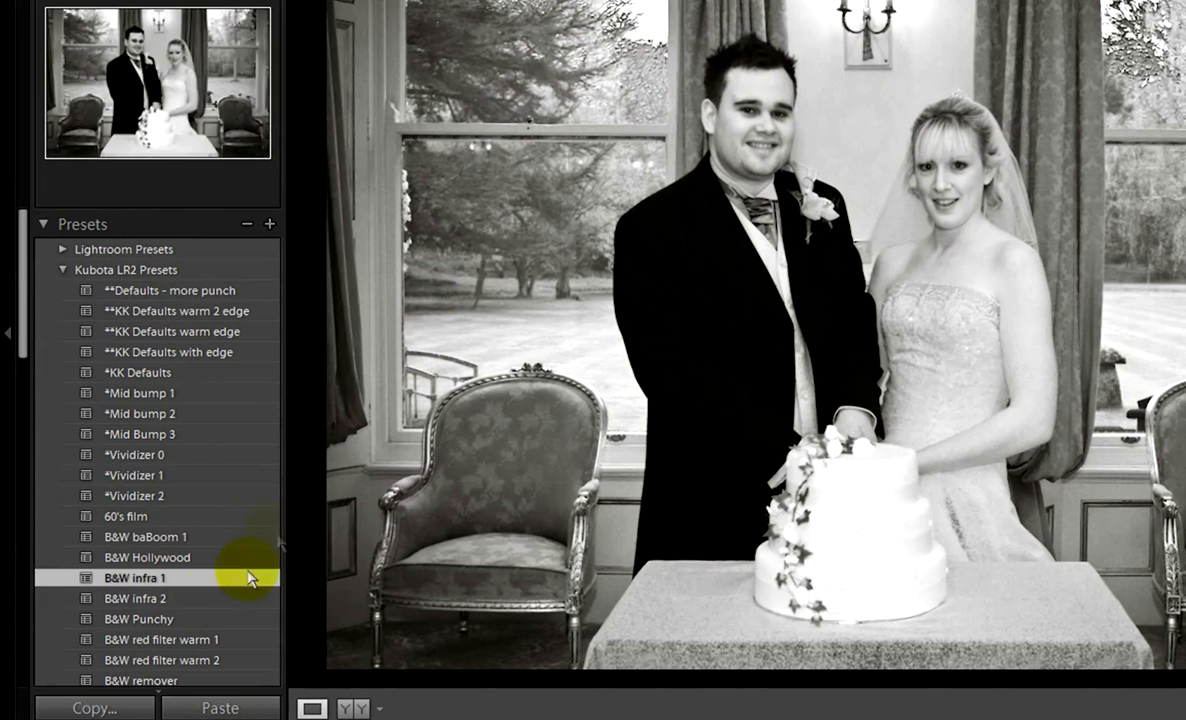
left_click(165, 619)
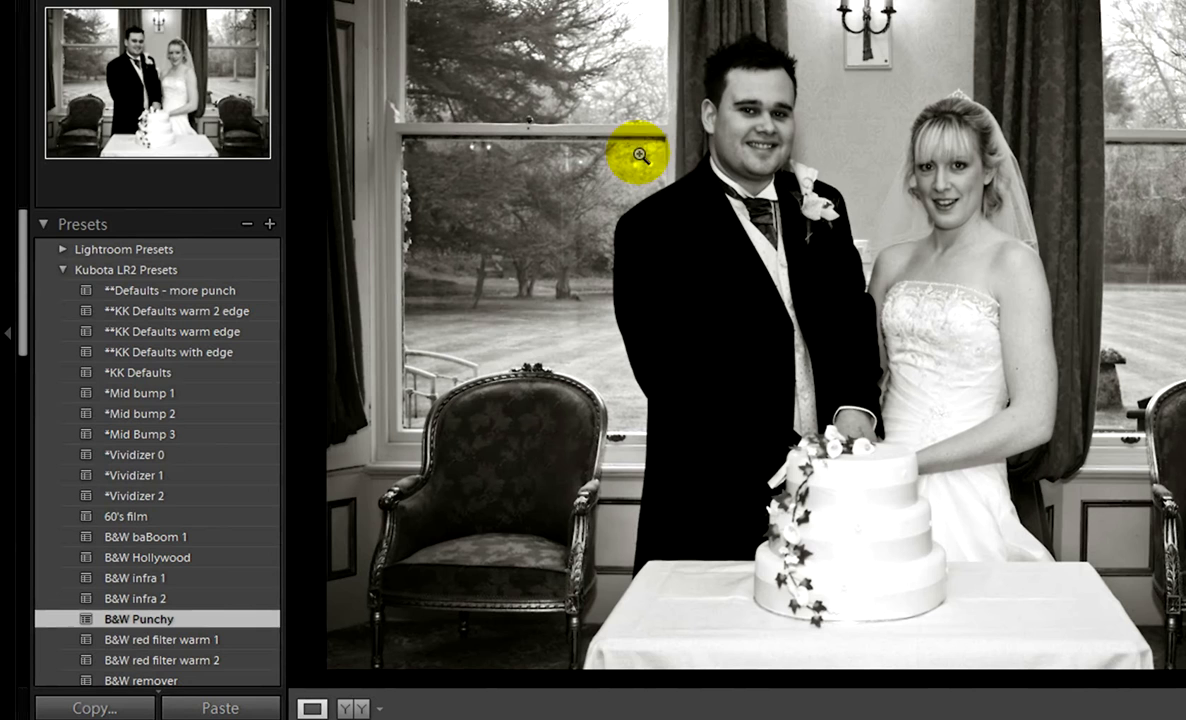
Step: Compare the Kubota presets B&W red filter warm 1, B&W red filter warm 2 and B&W Tasty on the photo
left_click(185, 640)
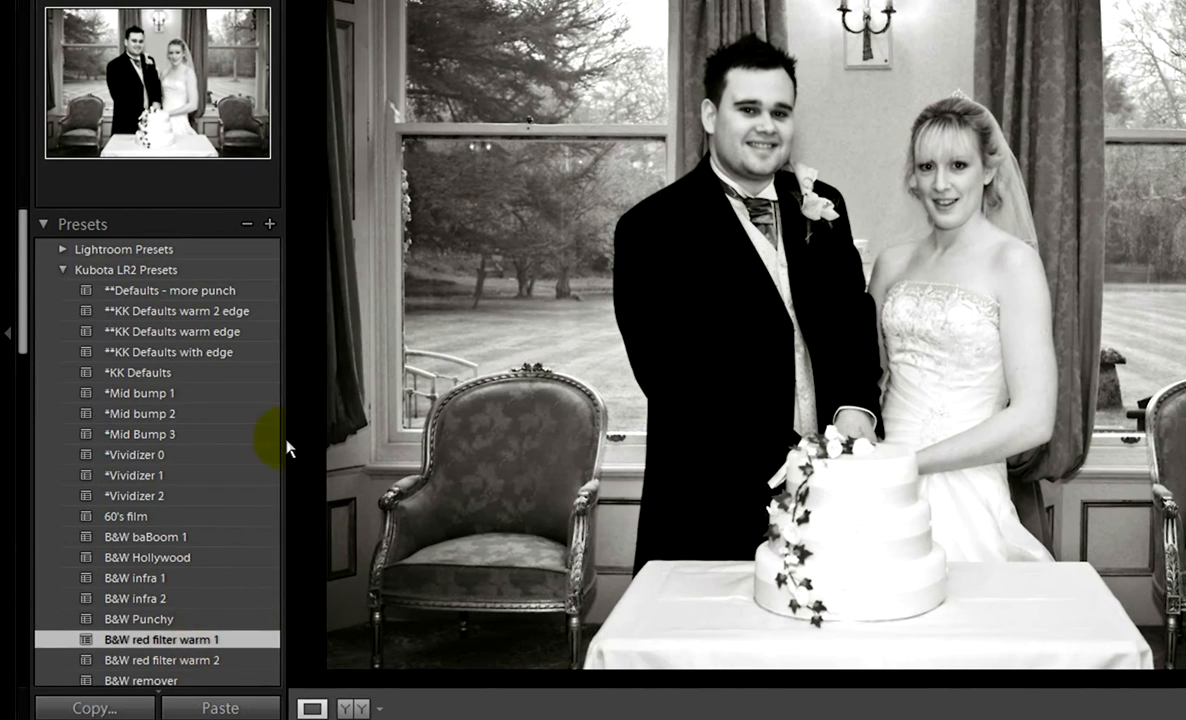
scroll(185, 480, "down", 3)
left_click(172, 552)
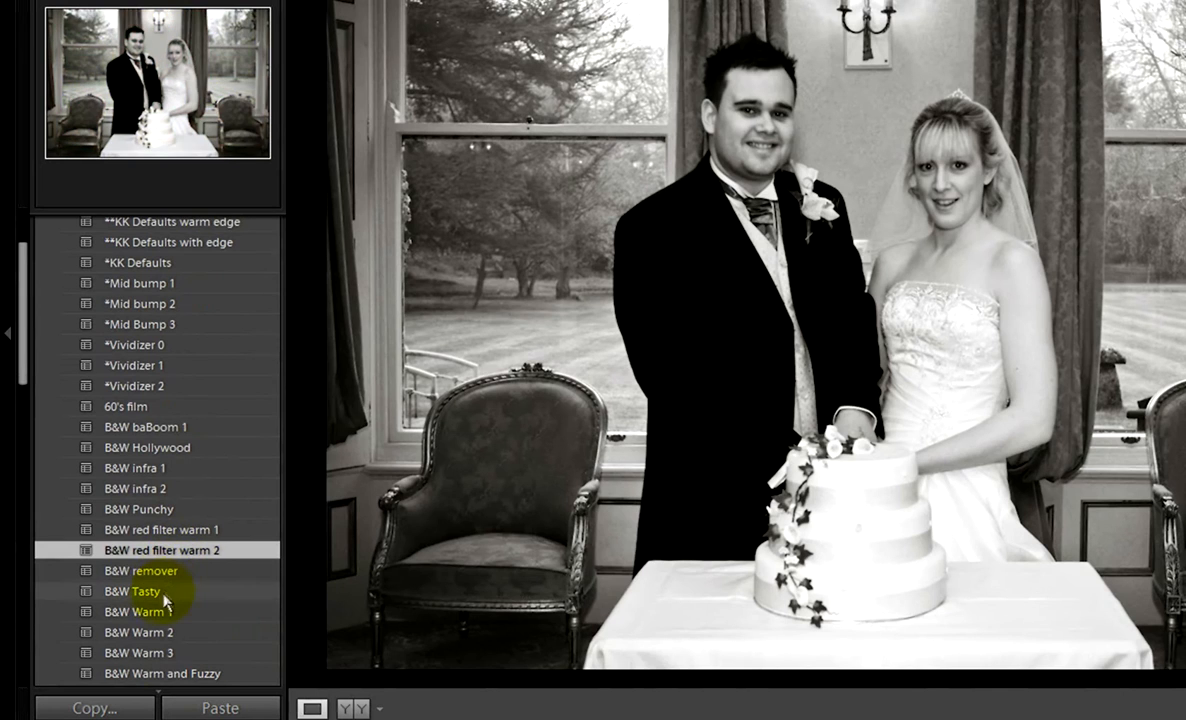
left_click(158, 593)
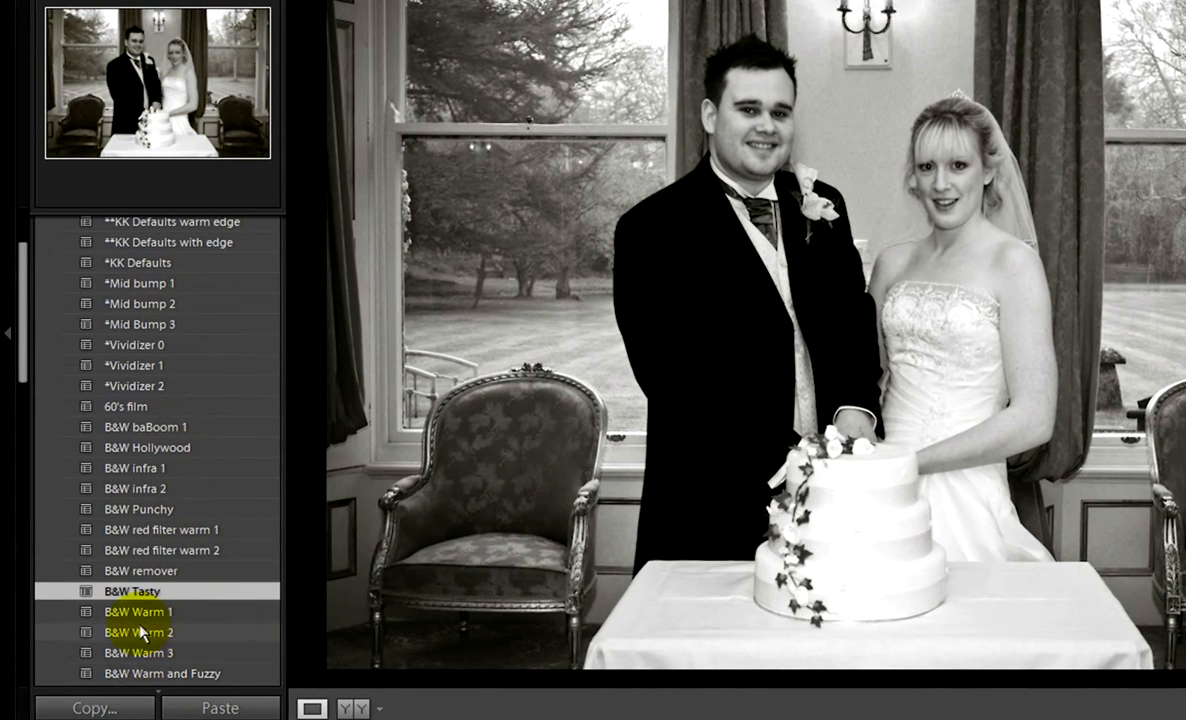
Step: Apply the Kubota B&W baBoom 1 preset to the photo and bring its Tone Curve settings into view
scroll(135, 550, "up", 3)
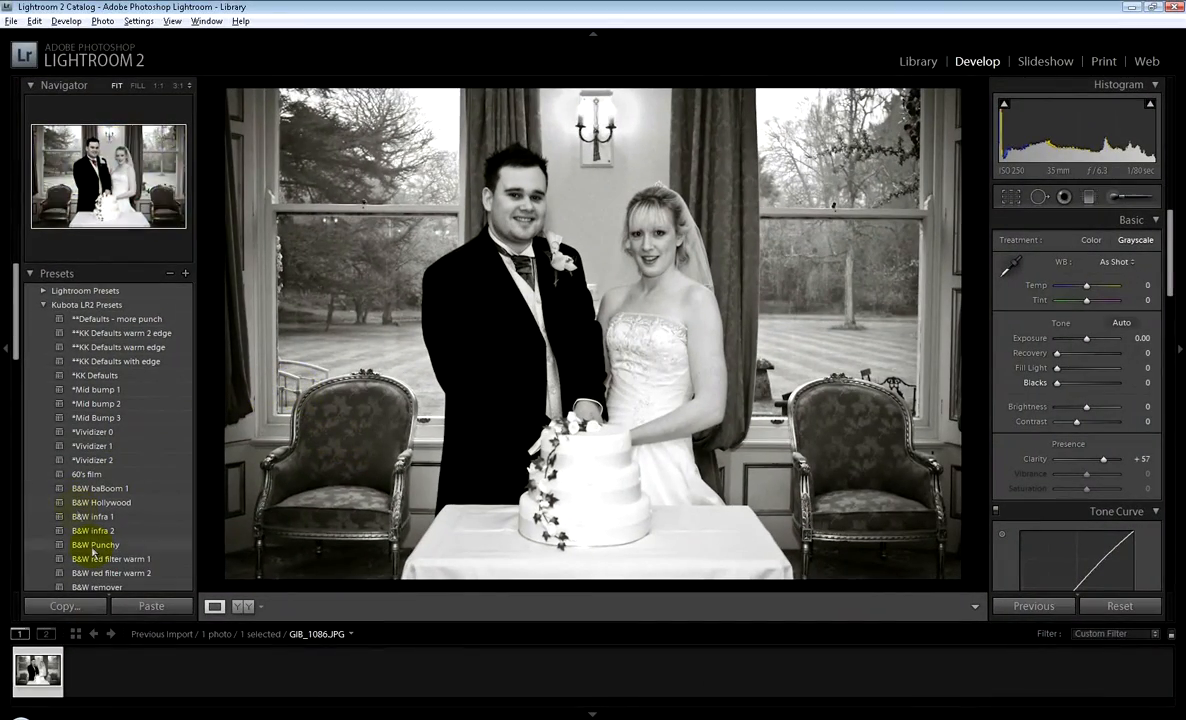
left_click(95, 488)
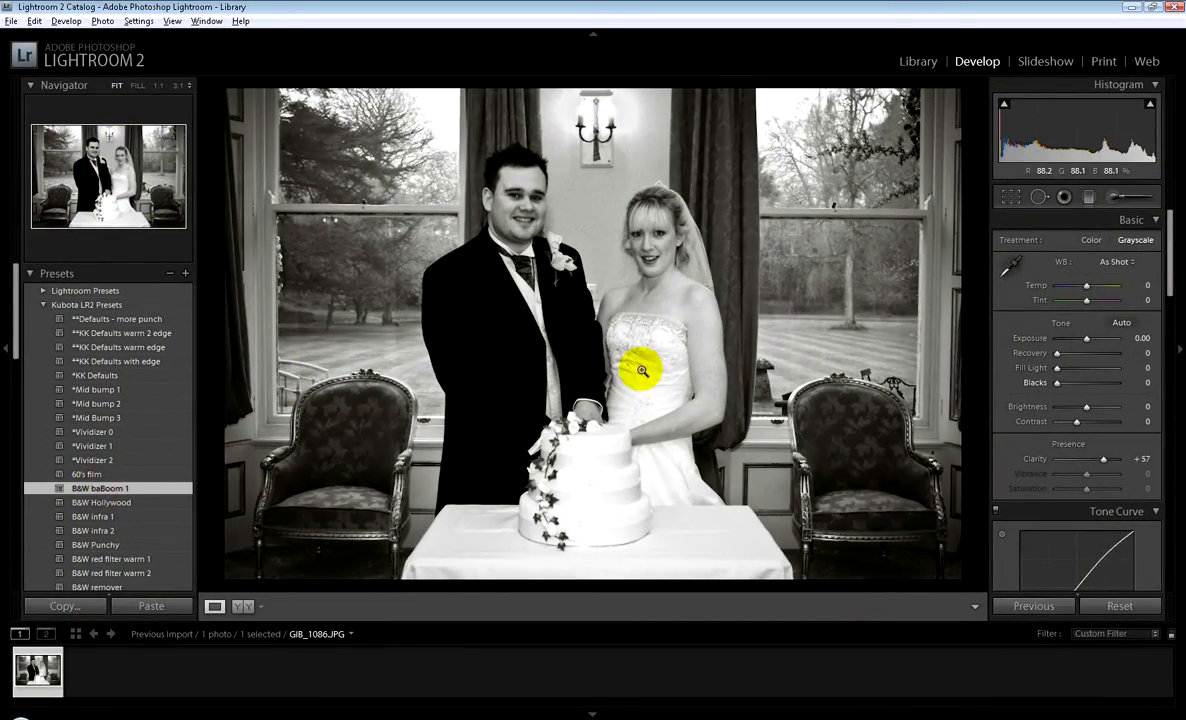
left_click_drag(1168, 265, 1174, 323)
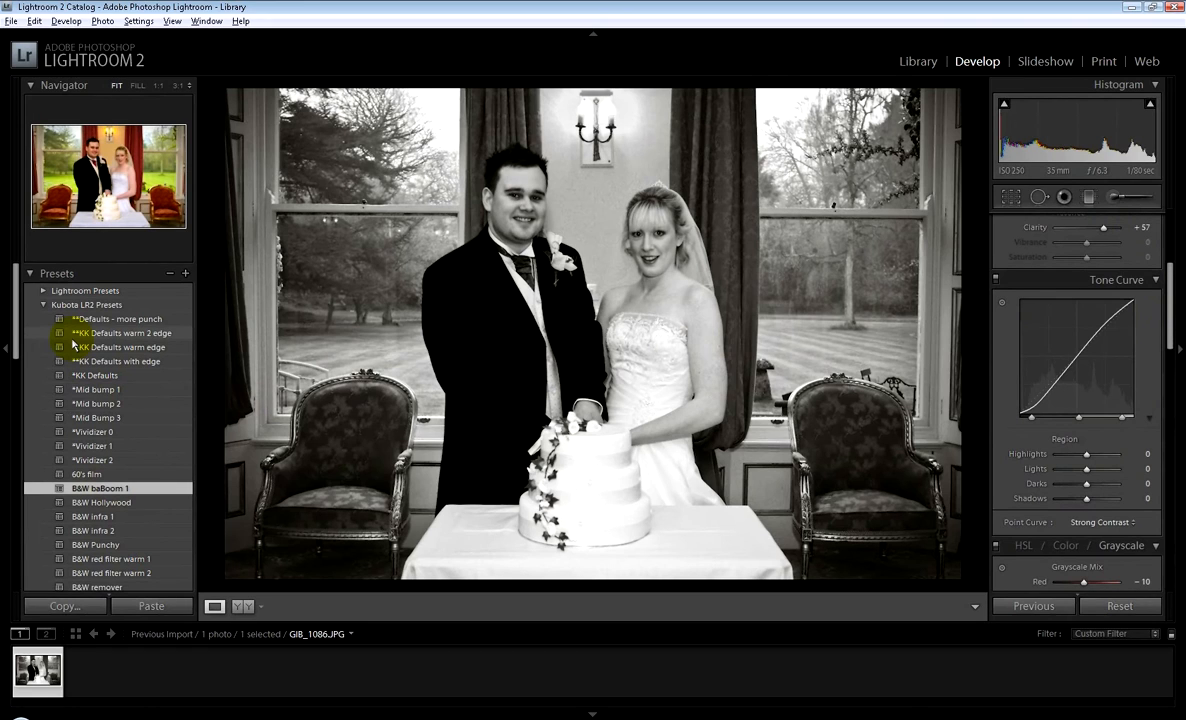
Step: Switch to the color wedding photo in ACDSee Pro Photo Manager
key("alt")
key("Caps_Lock")
key("Caps_Lock")
key("alt+Tab")
key("alt+Tab")
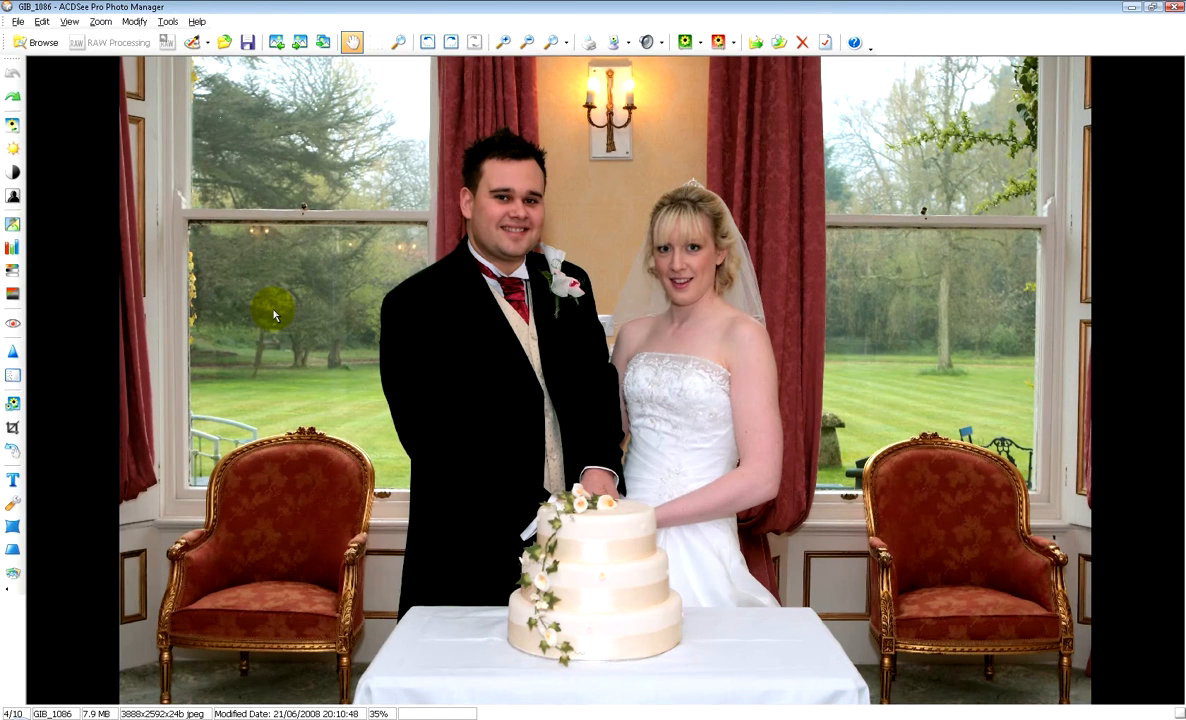
Step: Try desaturating the photo with an HSL adjustment at saturation -100, and cancel the edit
left_click(14, 270)
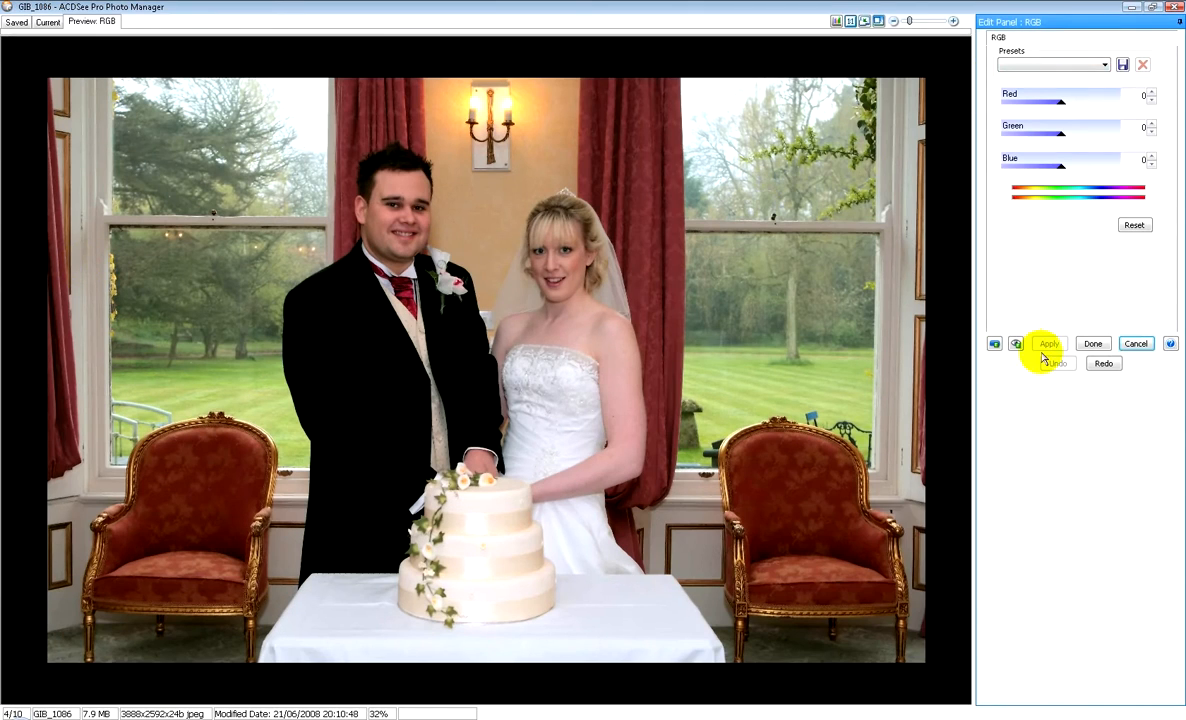
left_click(1136, 343)
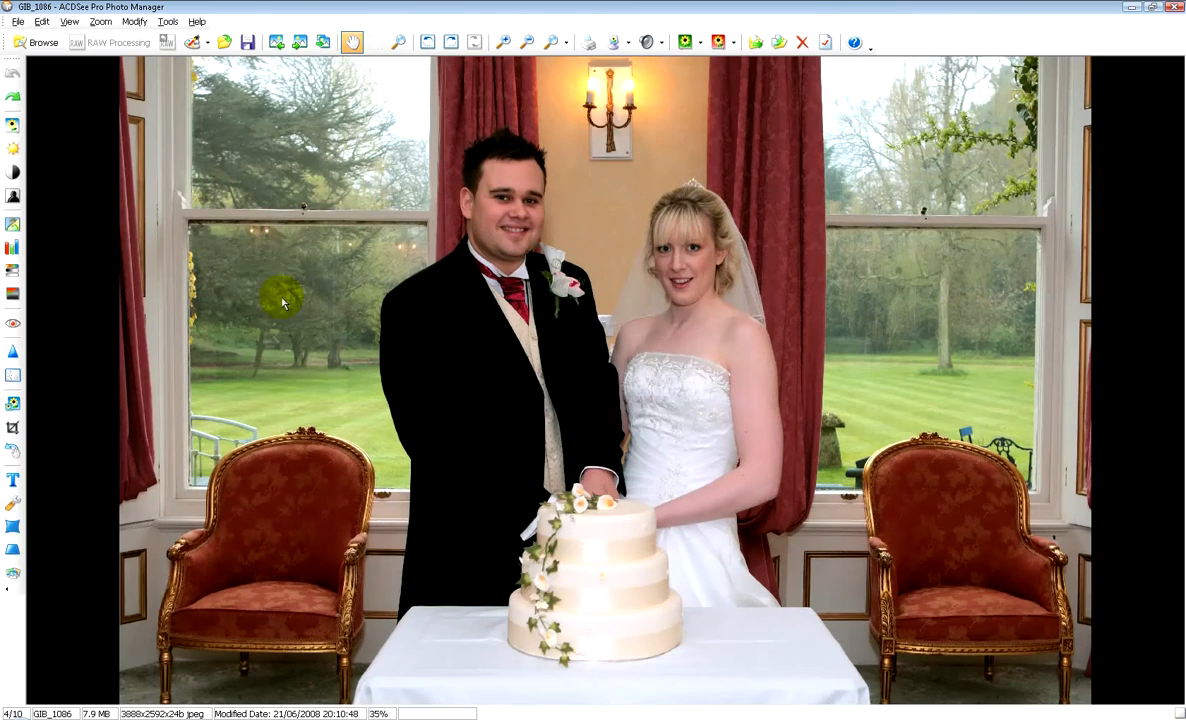
left_click(13, 262)
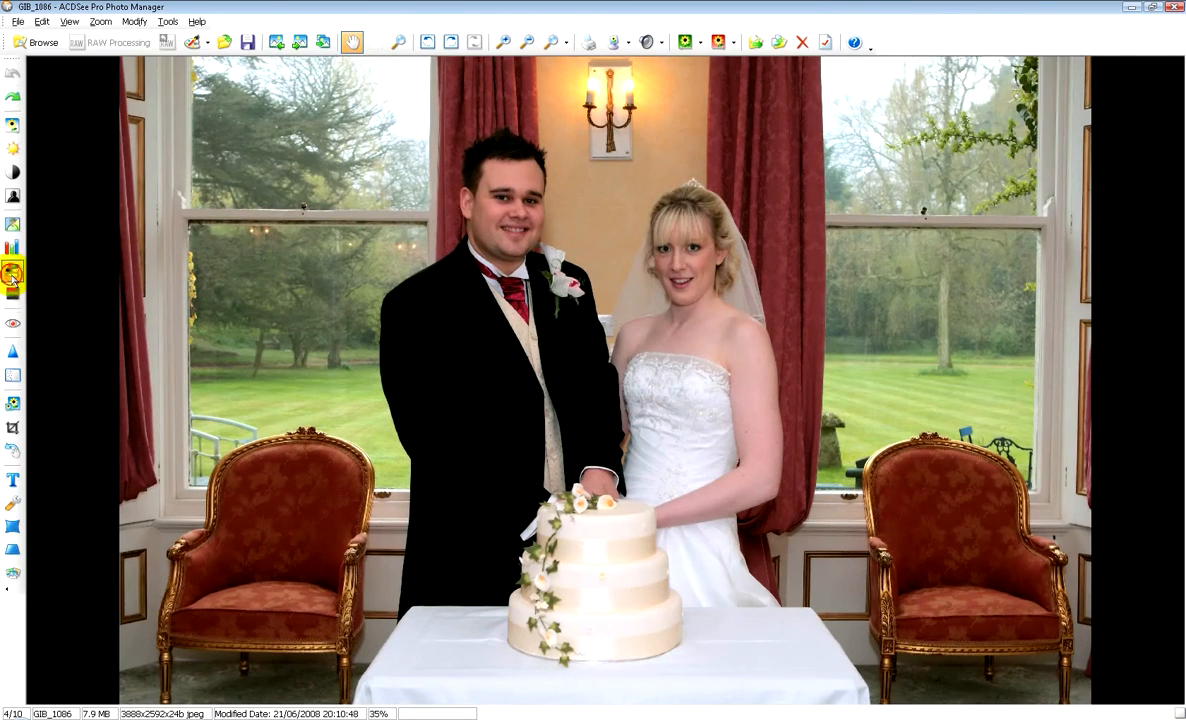
left_click_drag(1061, 135, 939, 232)
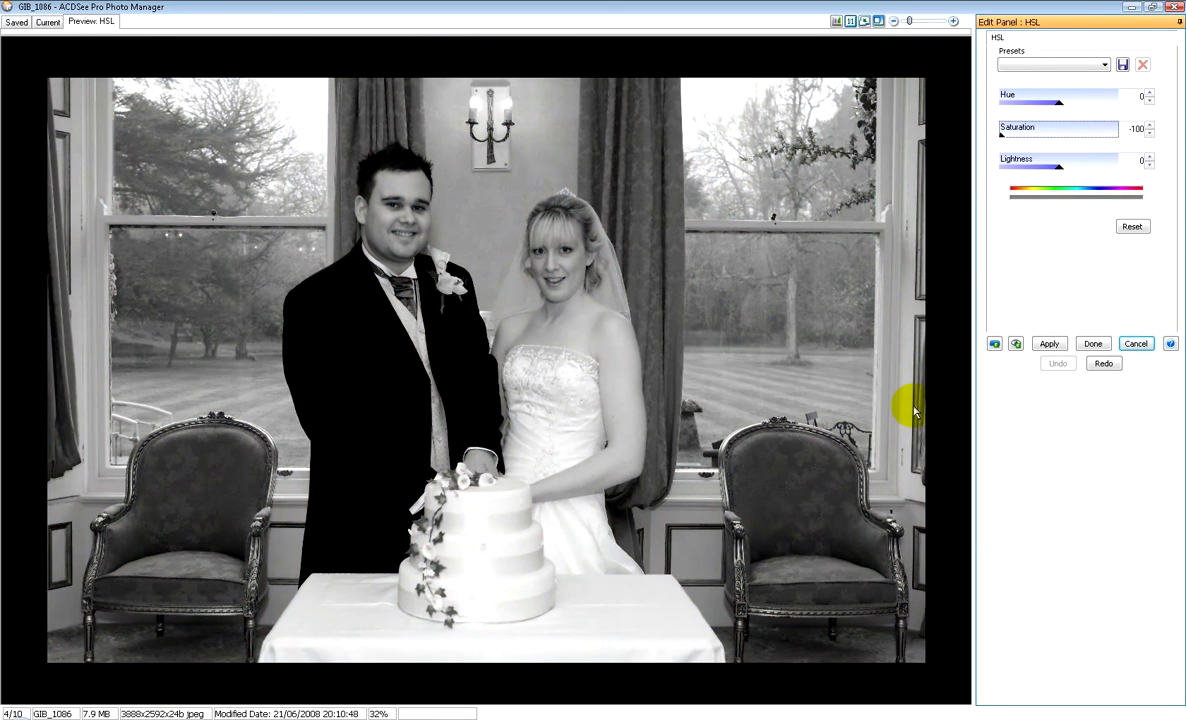
left_click(1058, 344)
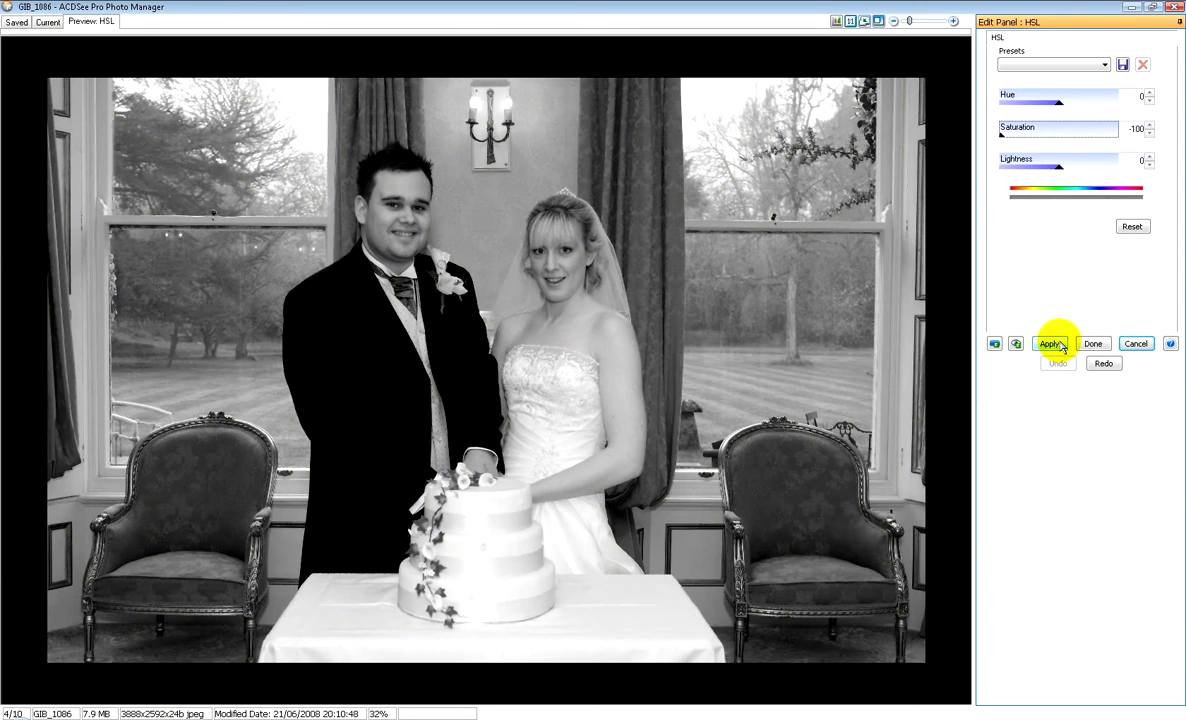
left_click(1136, 344)
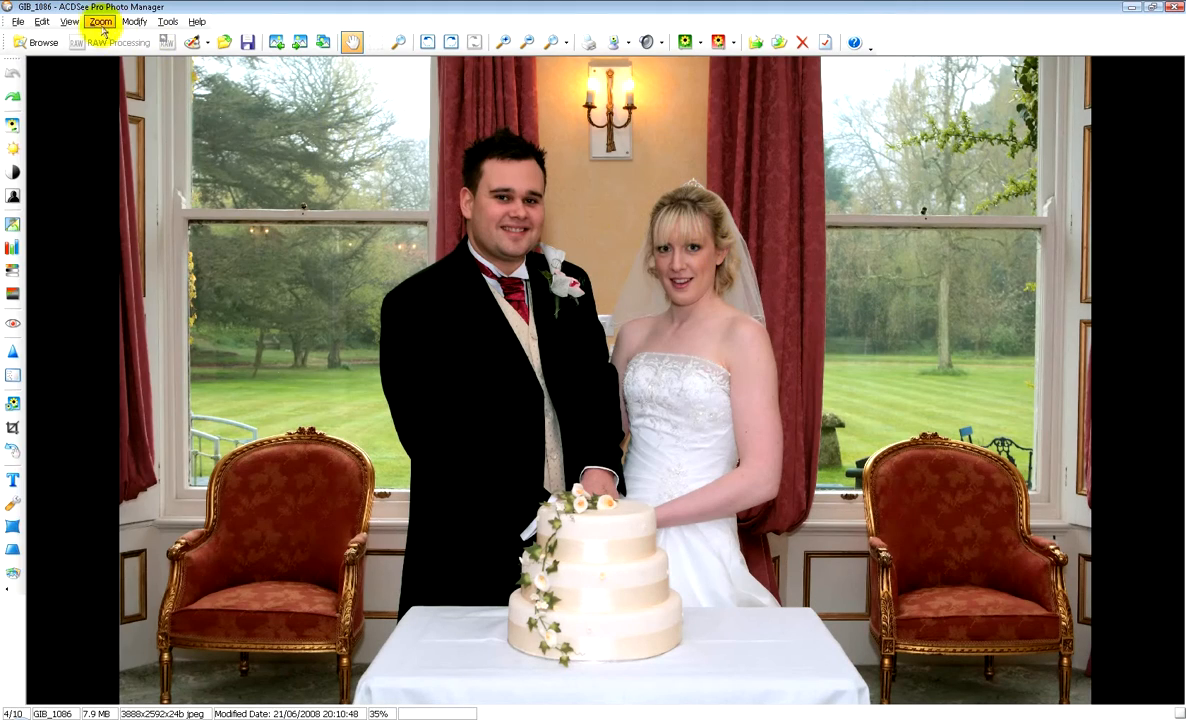
Step: Open the photo's combined color adjustments with the HSL controls showing
left_click(134, 21)
left_click(130, 34)
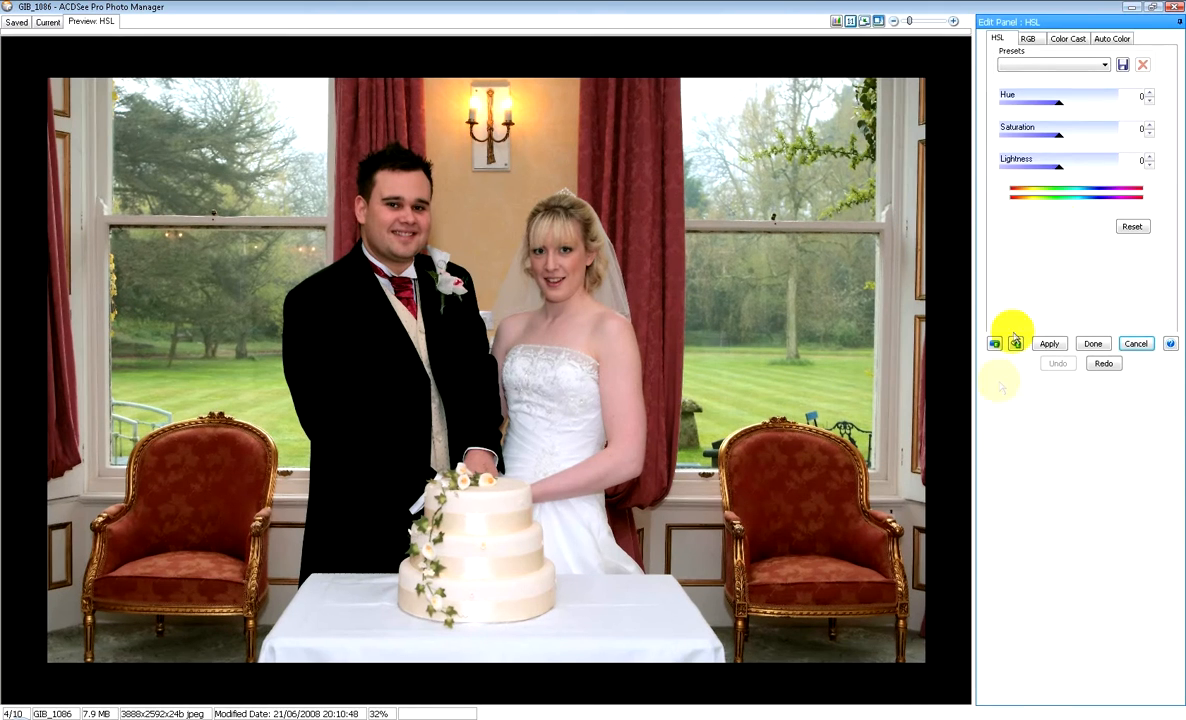
Step: Try a partial HSL desaturation with hue at -16 and saturation at -50, checking the RGB controls in between
left_click_drag(1056, 134, 1011, 137)
left_click_drag(1059, 104, 1041, 108)
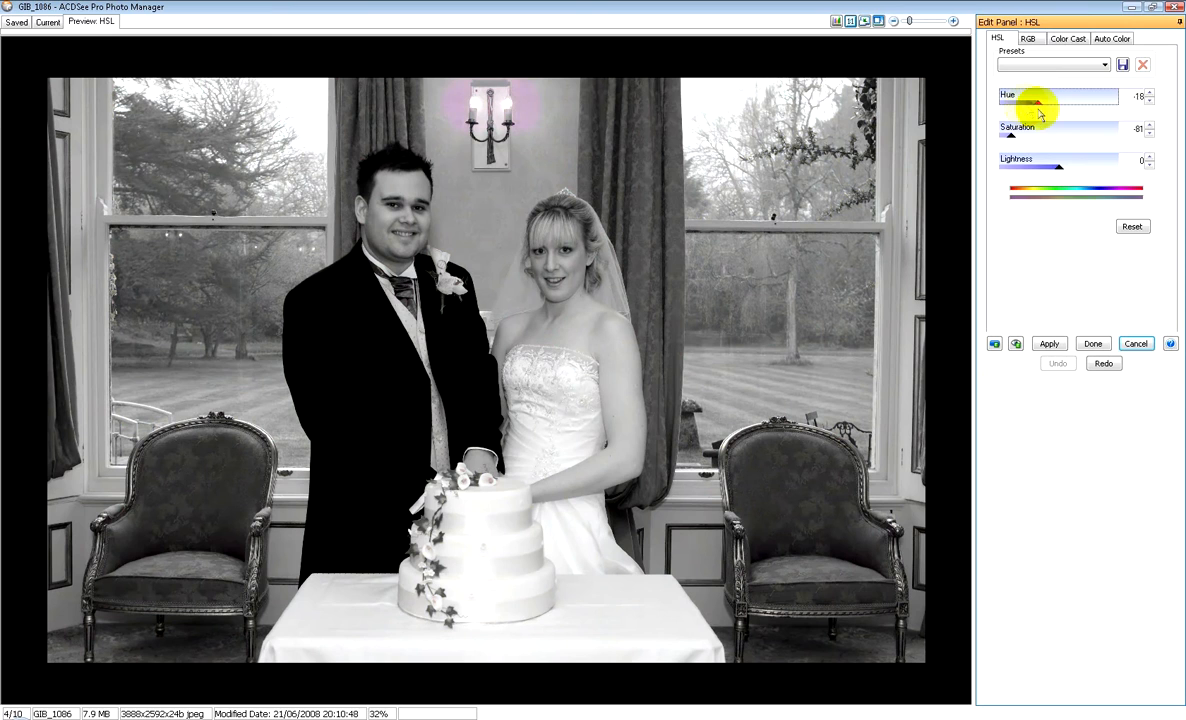
left_click(1029, 37)
left_click(998, 37)
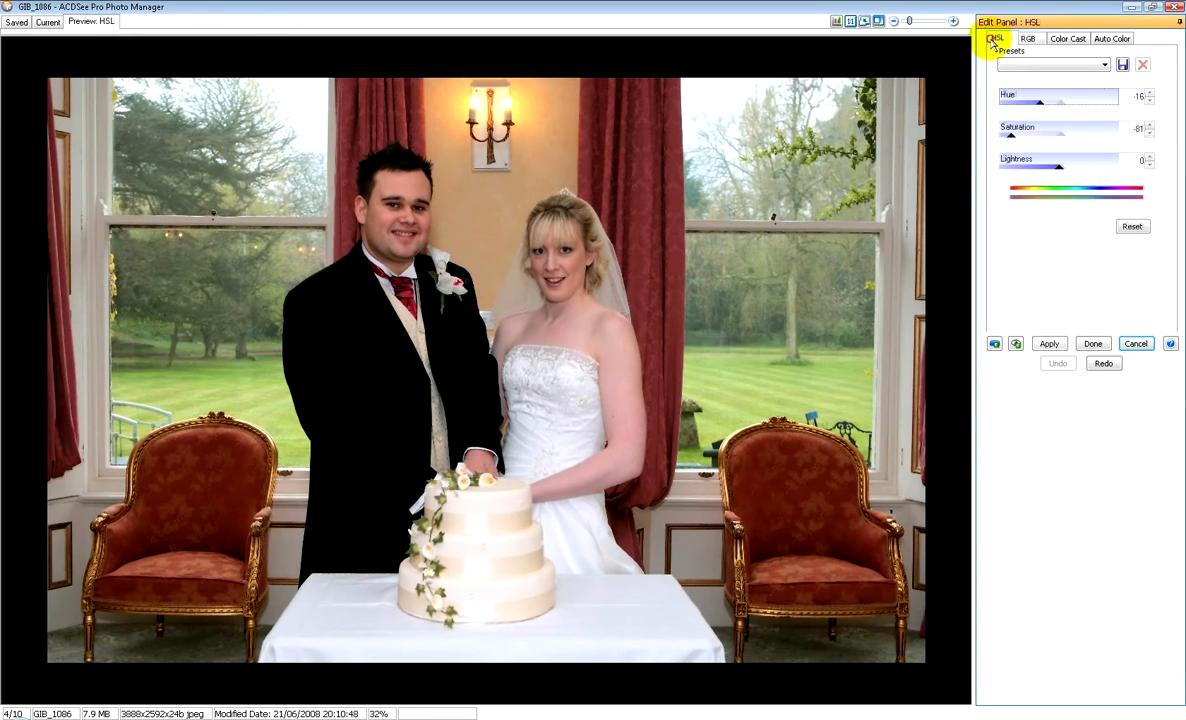
mouse_move(1027, 141)
left_mouse_down()
mouse_move(1024, 126)
mouse_move(1044, 132)
left_mouse_up()
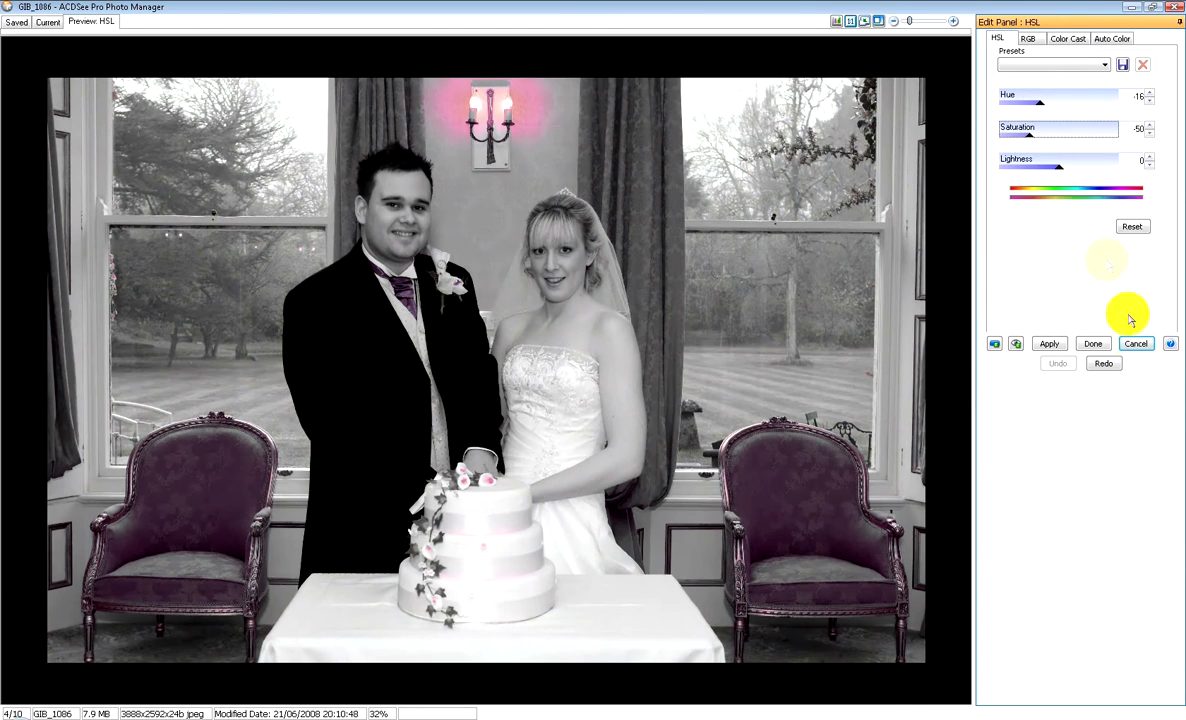
Step: Reset the HSL adjustment and set the saturation to -100 to remove all color from the photo
left_click(1129, 229)
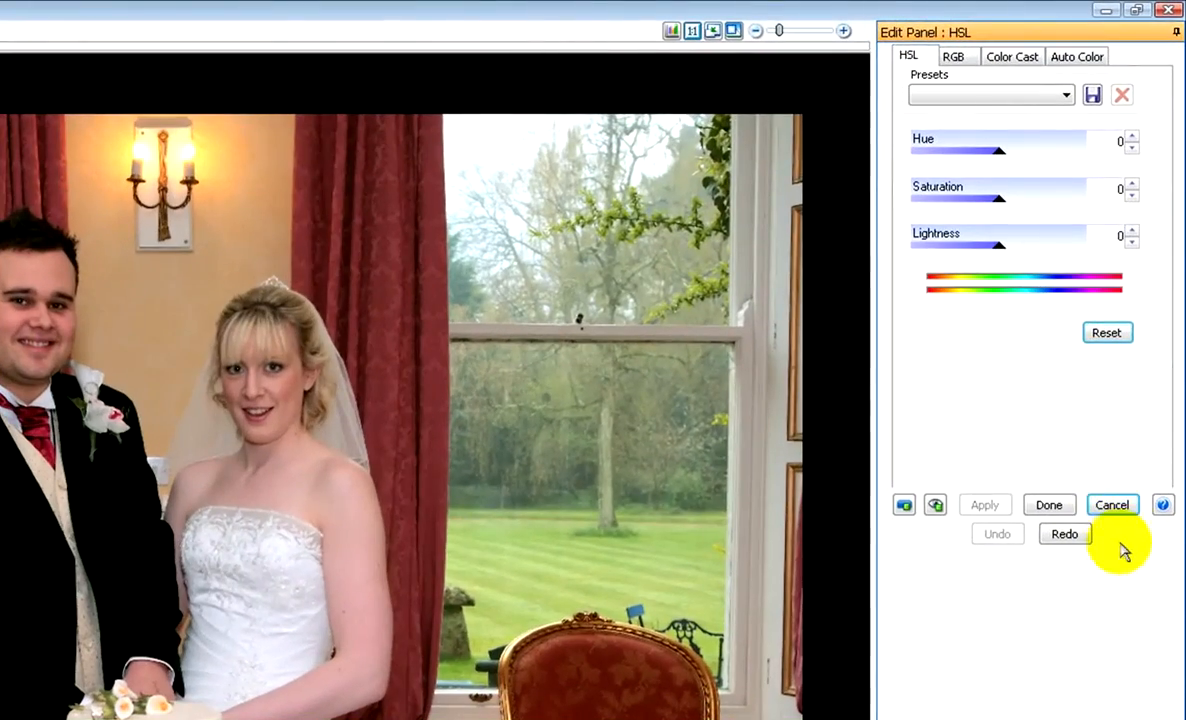
left_click_drag(999, 200, 886, 204)
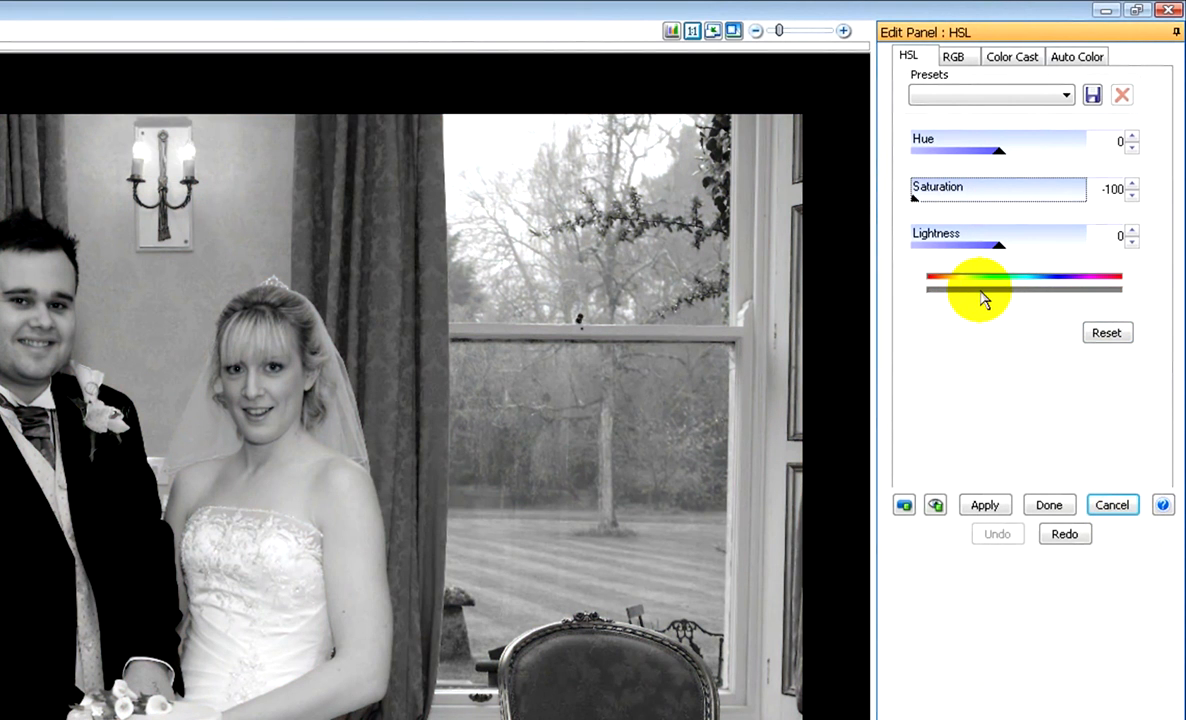